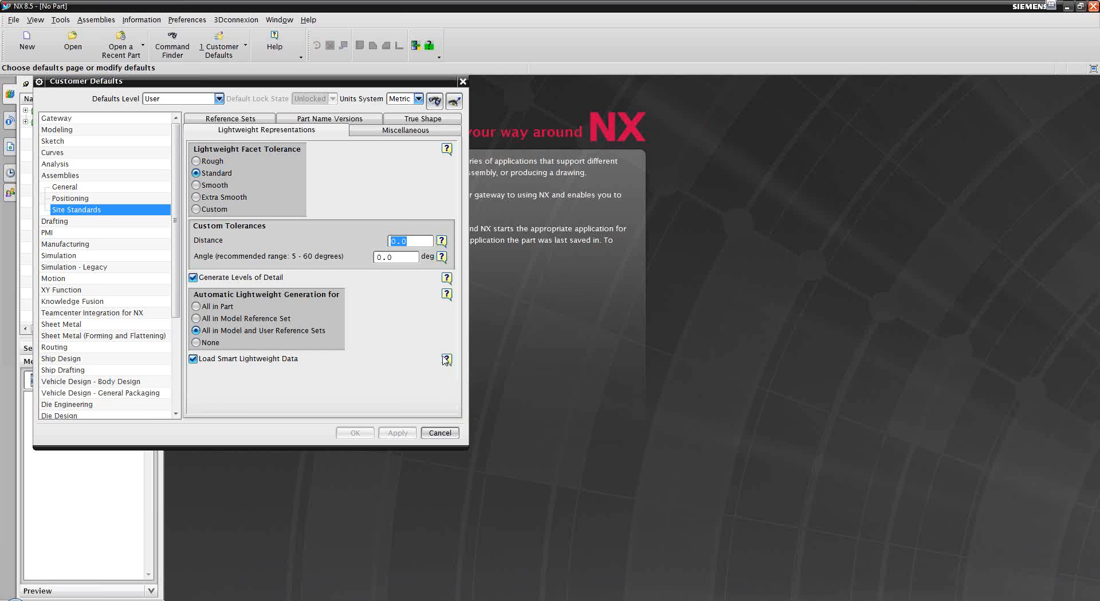
- Review the Load Smart Lightweight Data default in the Assemblies Site Standards lightweight representation settings of the Customer Defaults
mouse_move(445, 360)
left_click(440, 433)
left_click(13, 21)
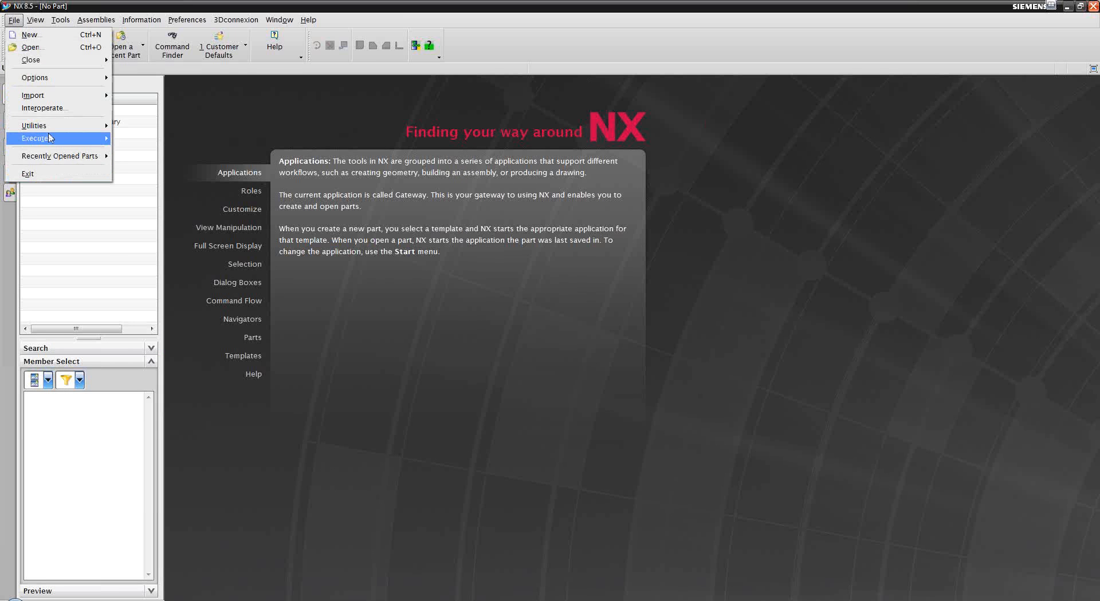
mouse_move(49, 131)
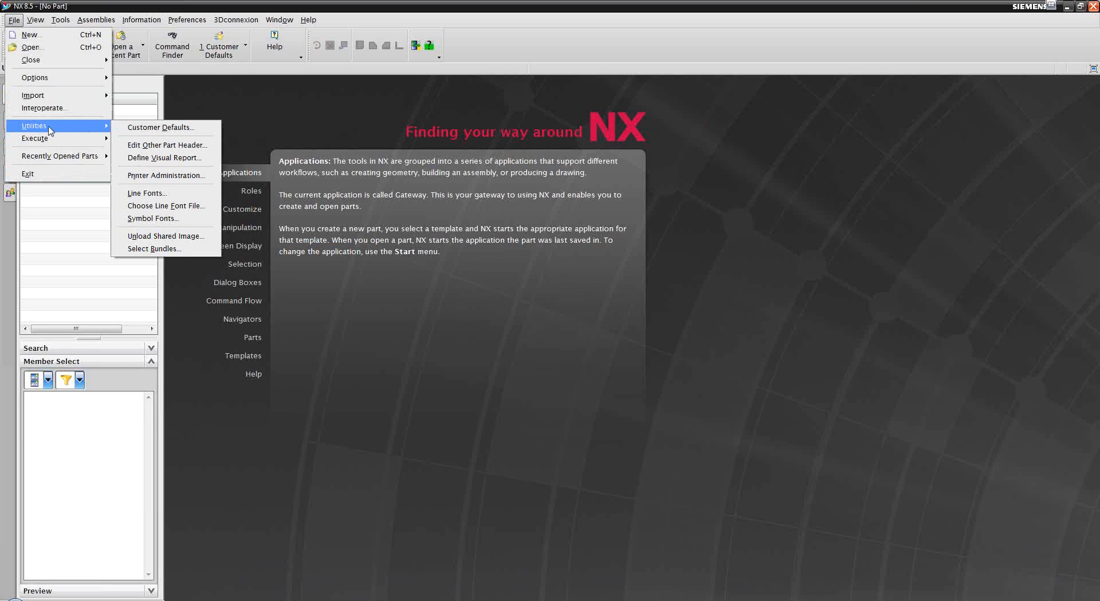
left_click(163, 128)
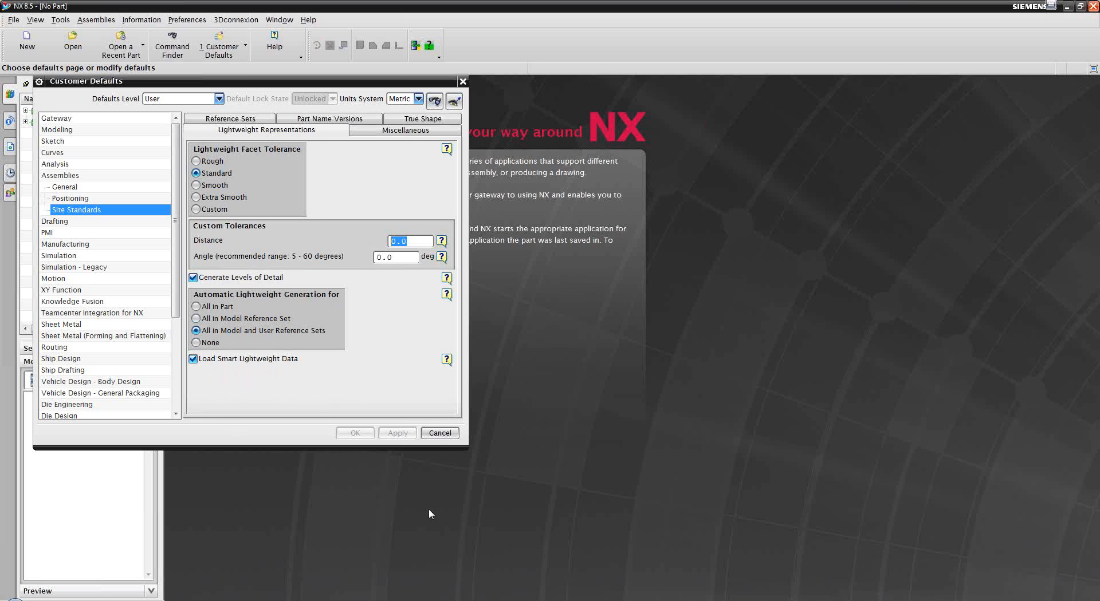
left_click(439, 433)
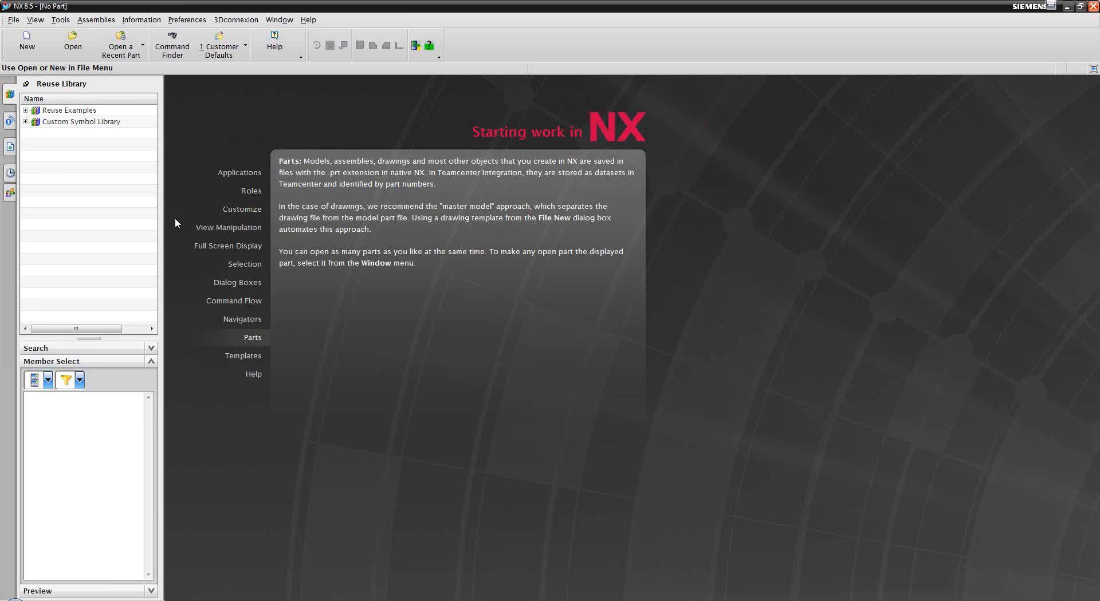
- Review the Assembly Load Options for load scope, partial loading and lightweight representations
left_click(13, 20)
mouse_move(69, 77)
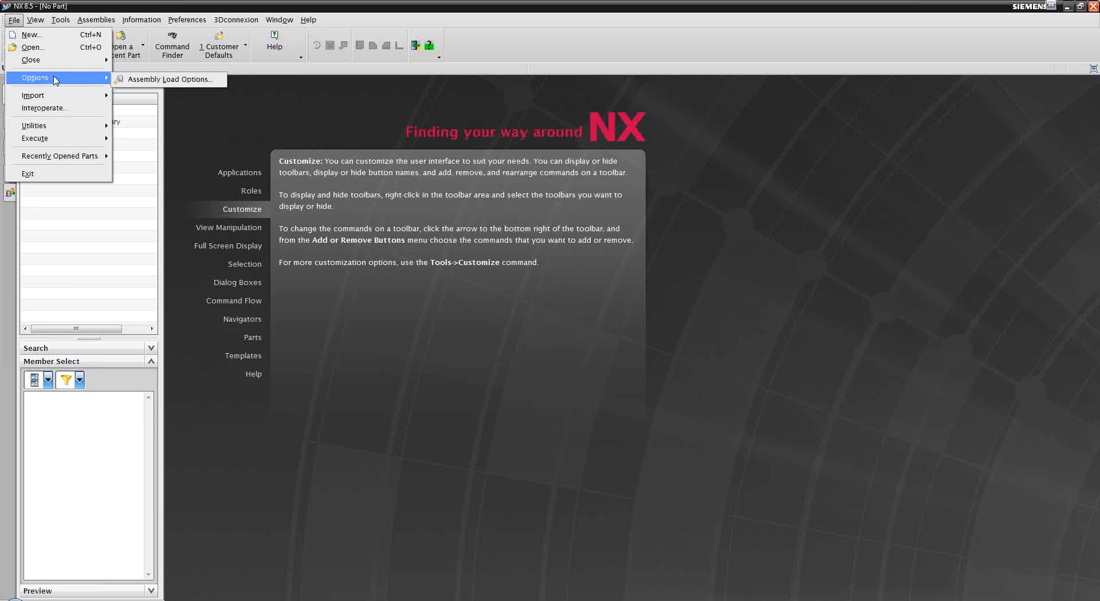
left_click(154, 81)
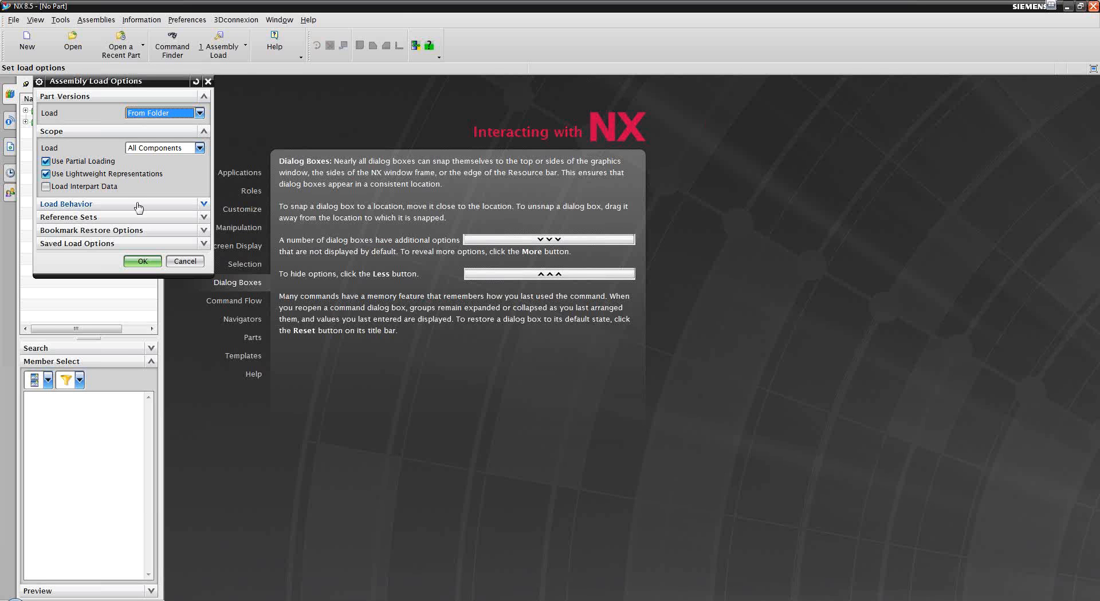
left_click(154, 261)
- Open the body structure assembly 000_BODY_STRUCTURE_nx.prt
mouse_move(246, 300)
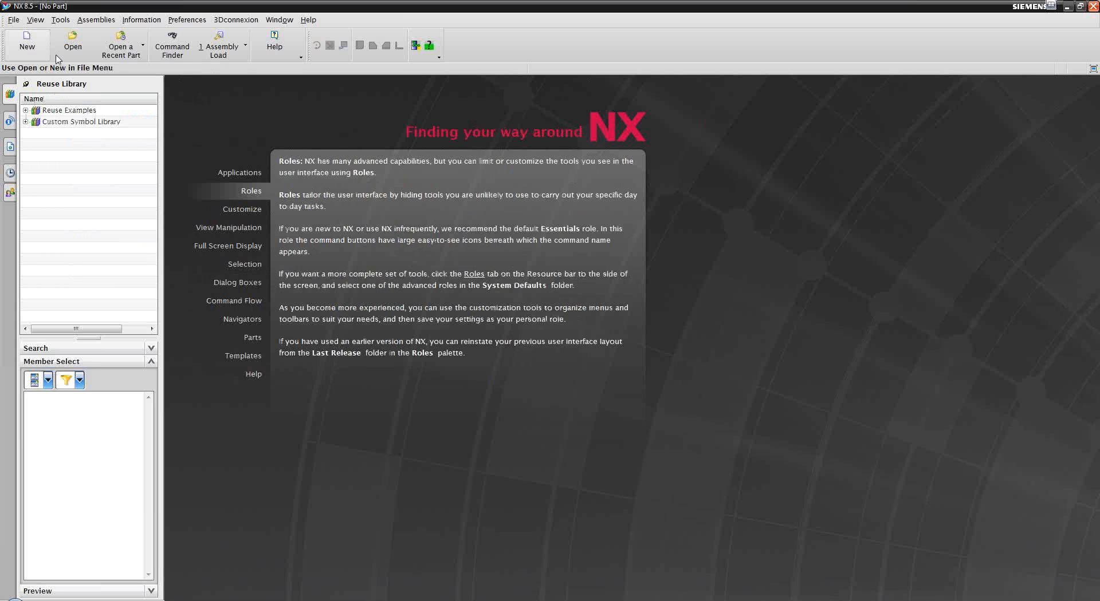
left_click(73, 43)
left_click(612, 369)
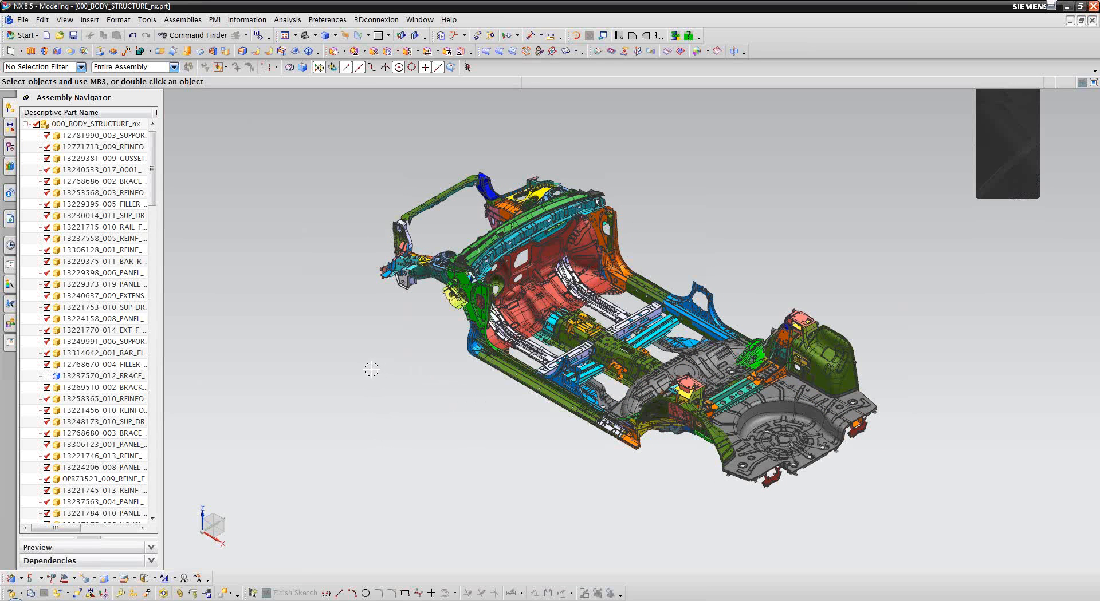
- Examine the loaded body structure, its components' reference sets, and the partial and lightweight loading options for opening parts
middle_click_drag(377, 377, 471, 314)
scroll(430, 360, "up", 4)
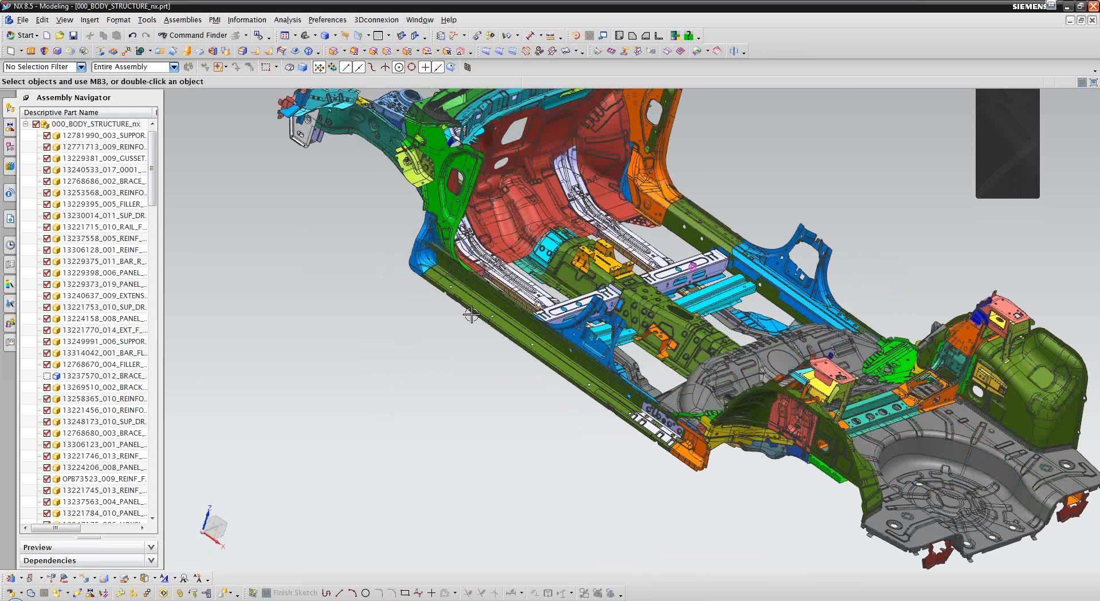
scroll(564, 308, "up", 4)
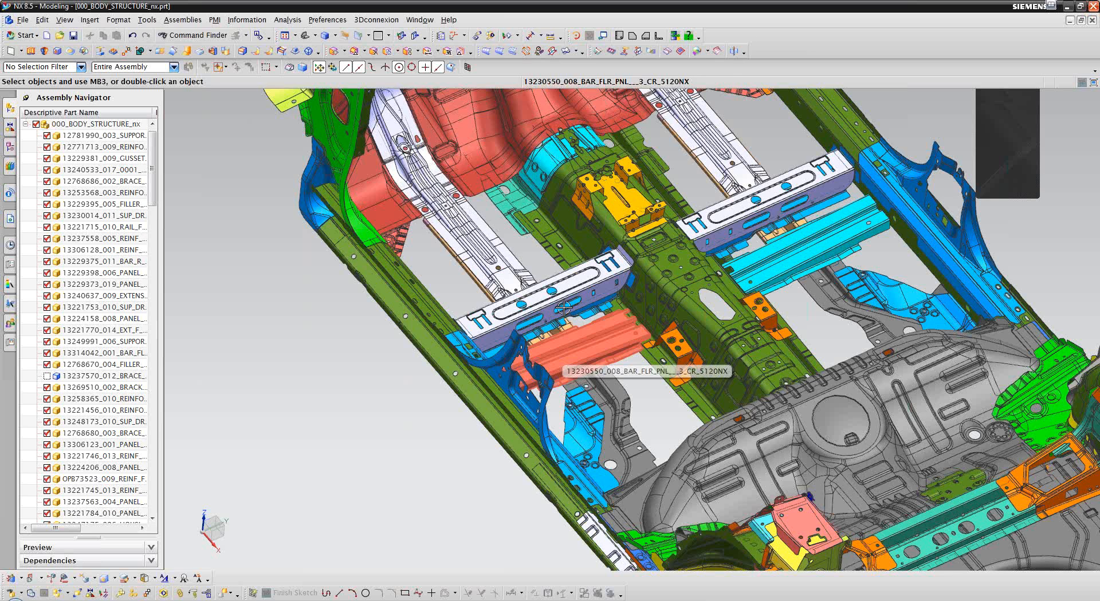
middle_click_drag(564, 308, 599, 305)
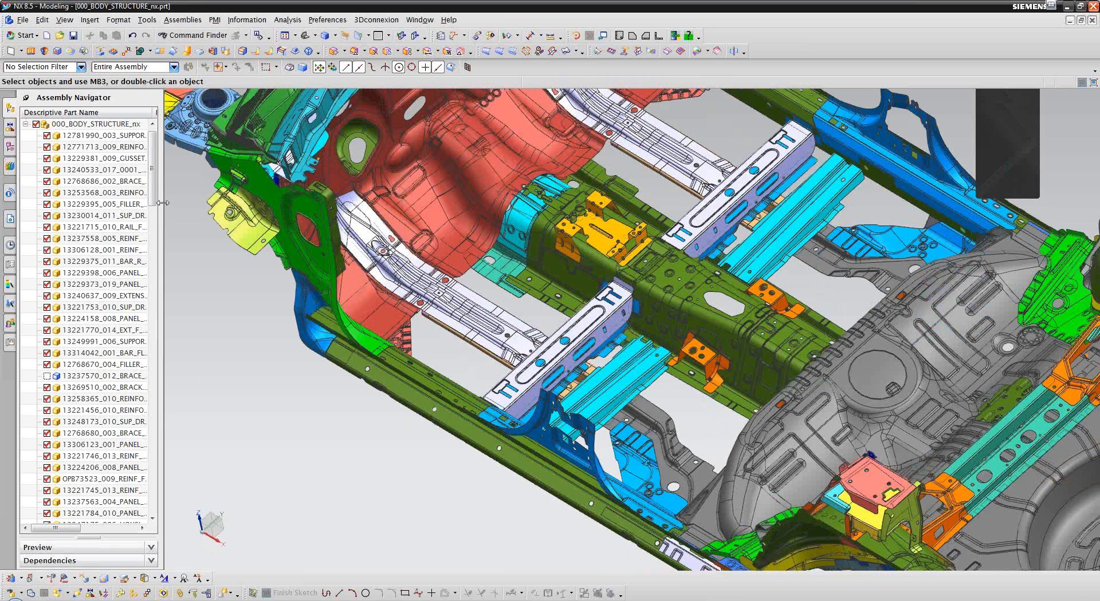
left_click_drag(163, 203, 382, 245)
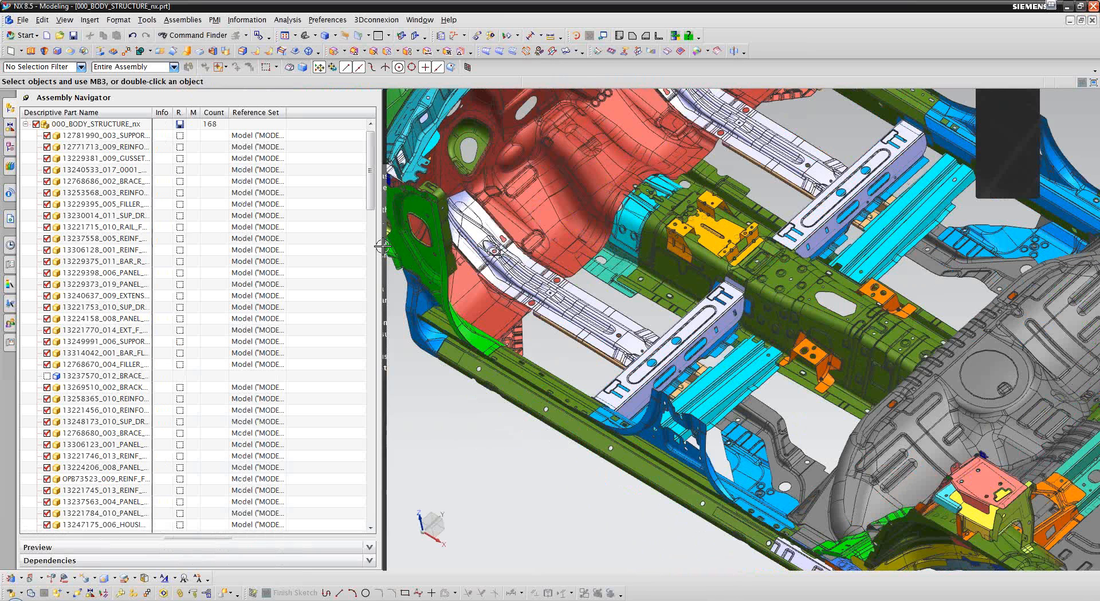
left_click_drag(382, 246, 185, 225)
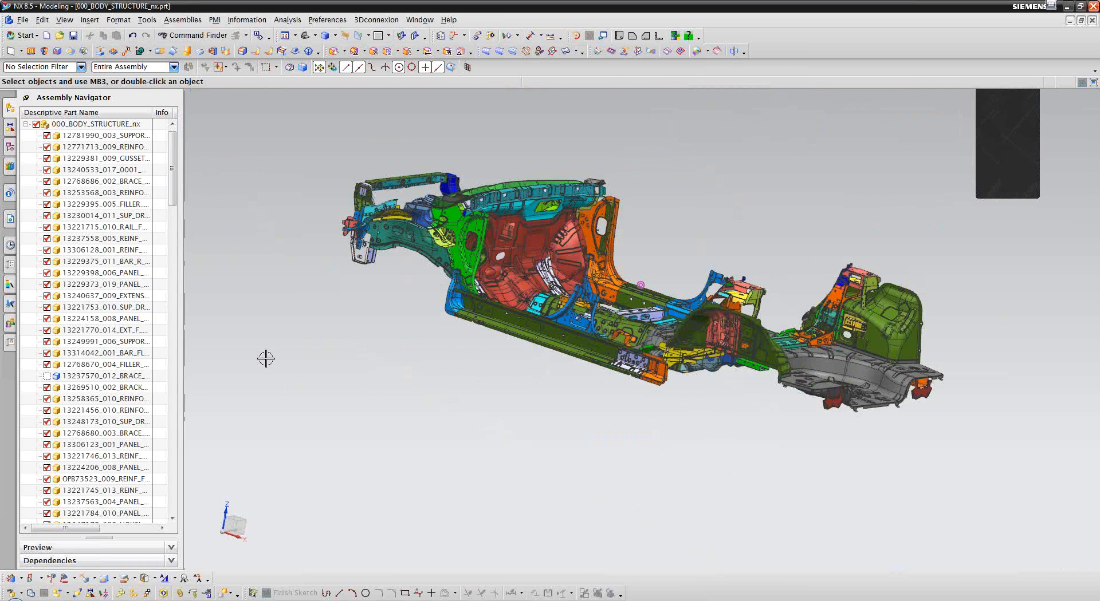
middle_click_drag(266, 359, 54, 39)
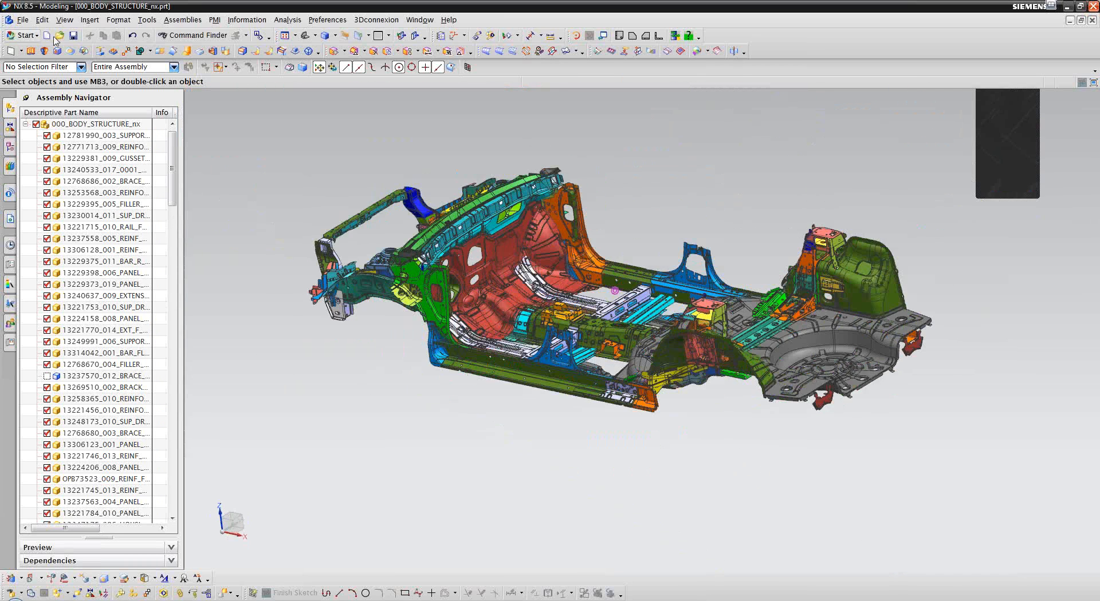
left_click(59, 35)
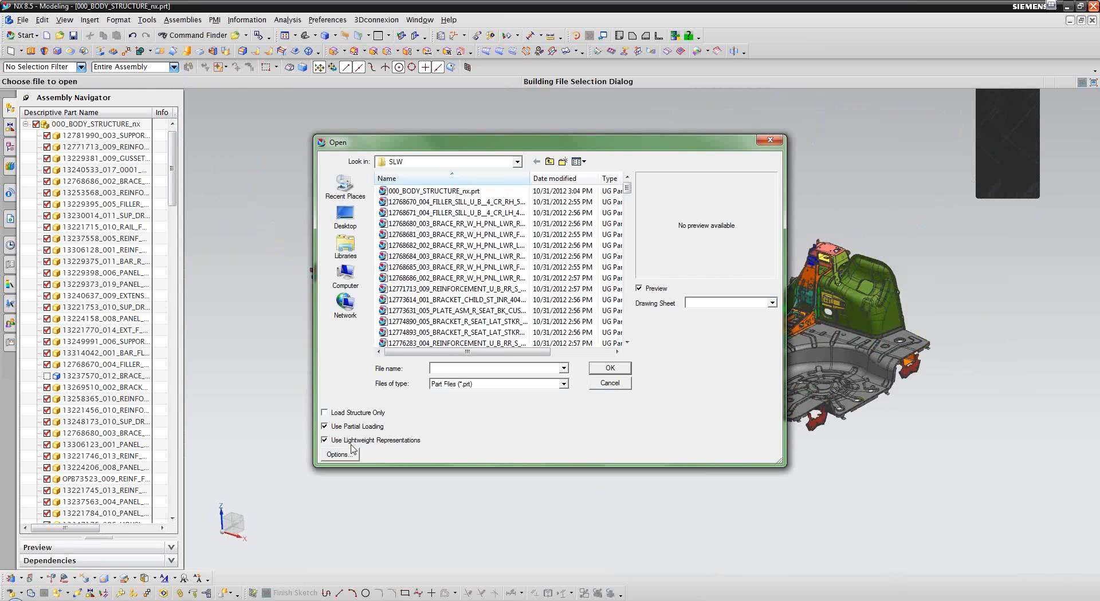
left_click(778, 141)
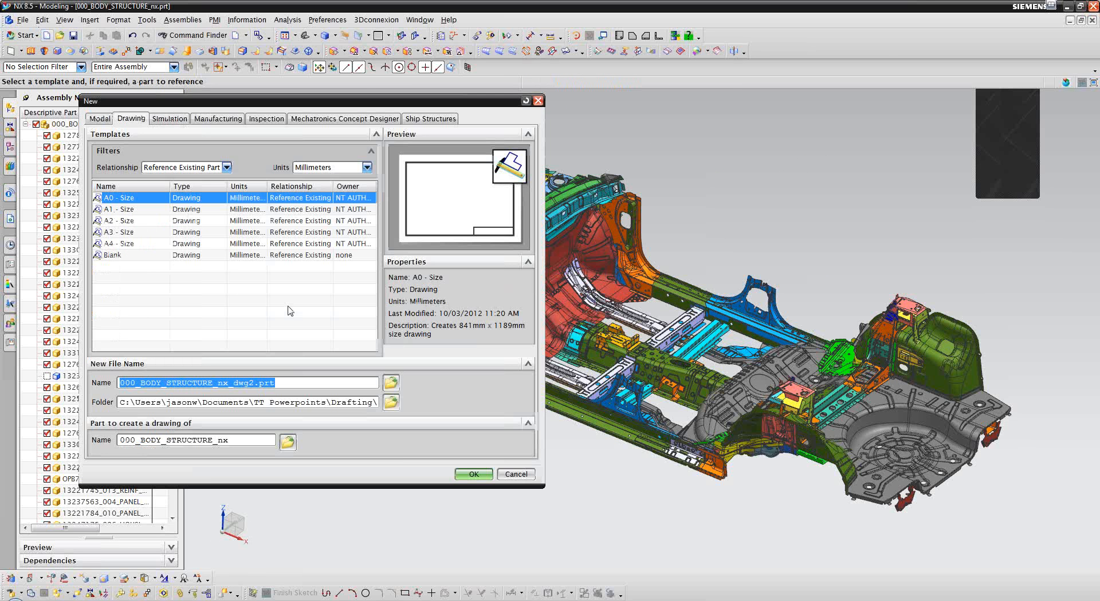
- Create the A0 drawing 000_BODY_STRUCTURE_nx_dwg2.prt referencing the body structure, skipping the title block entries and the View Creation Wizard
left_click(474, 474)
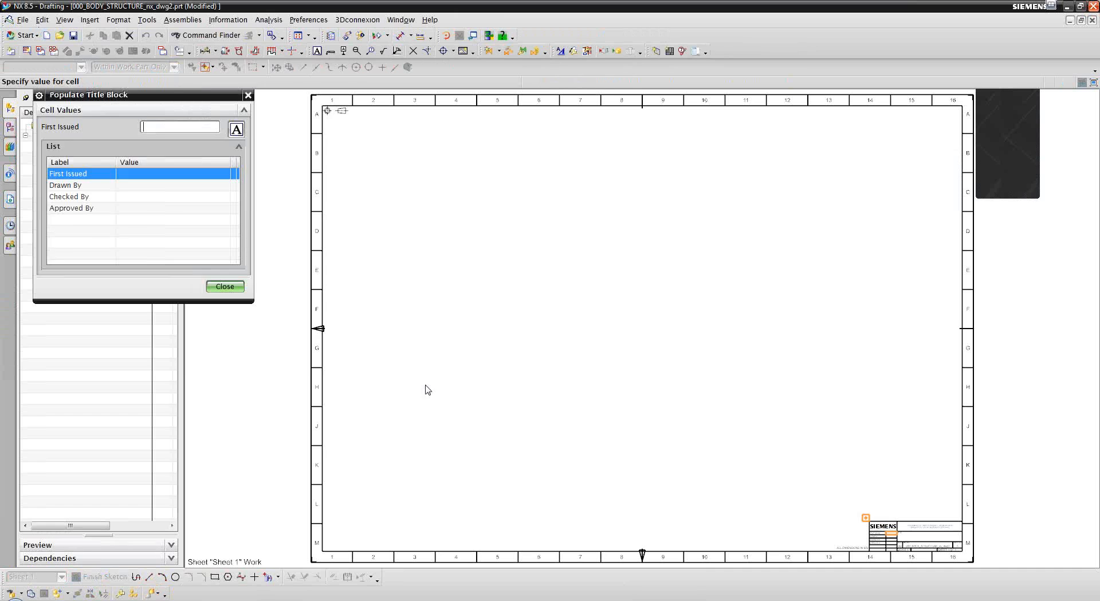
left_click(225, 286)
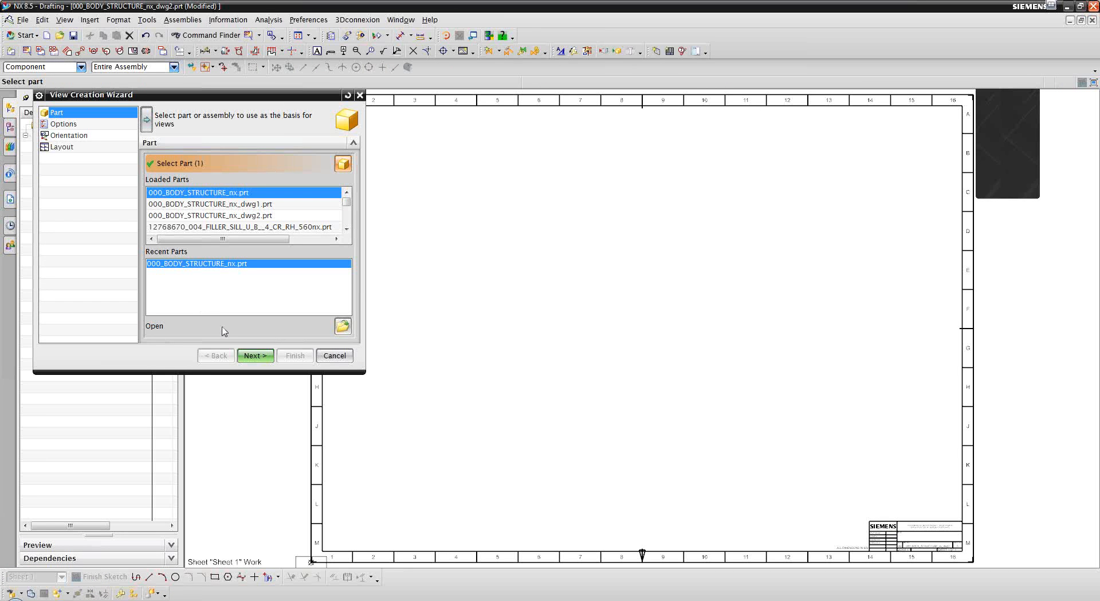
left_click(334, 356)
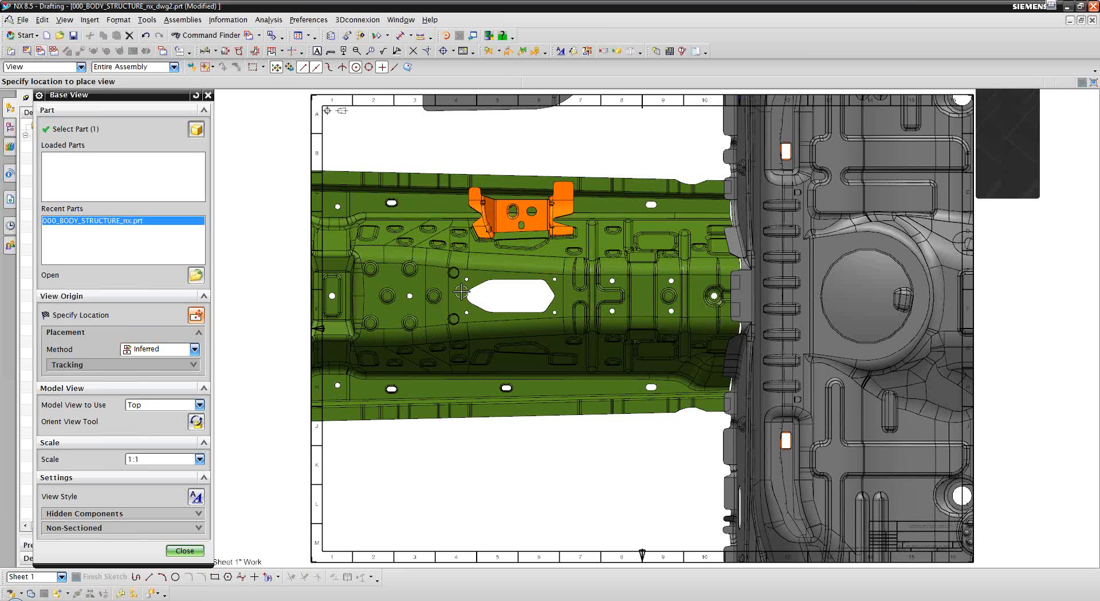
- Set the base view of the body structure to the Isometric model view at 1:5 scale
left_click(200, 405)
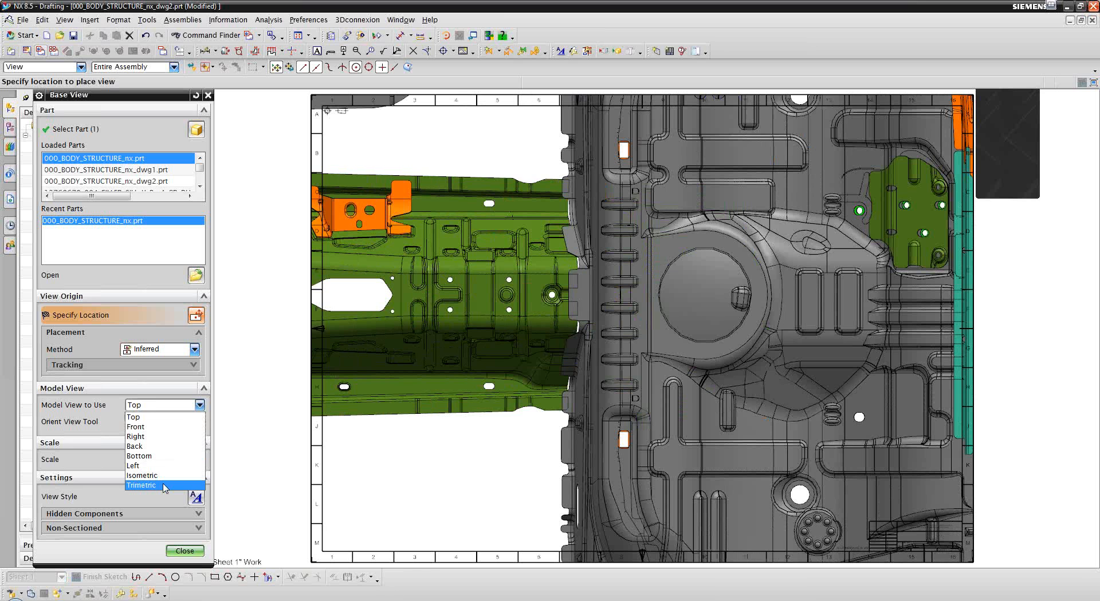
left_click(163, 475)
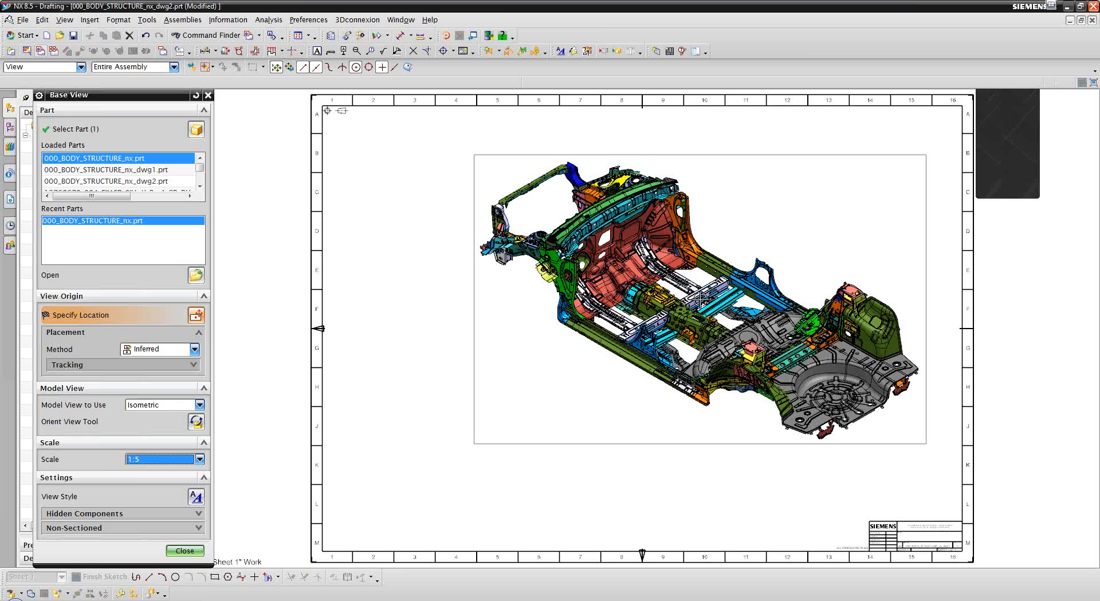
- Review the base view's style settings, including hidden lines, perspective and threads
right_click(702, 301)
left_click(733, 308)
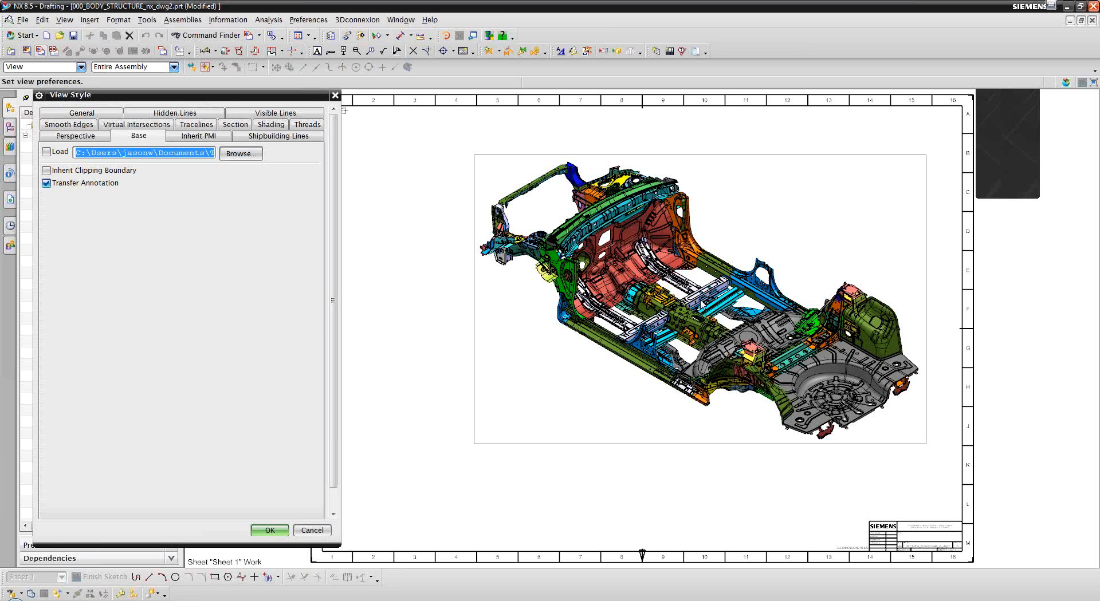
left_click(178, 114)
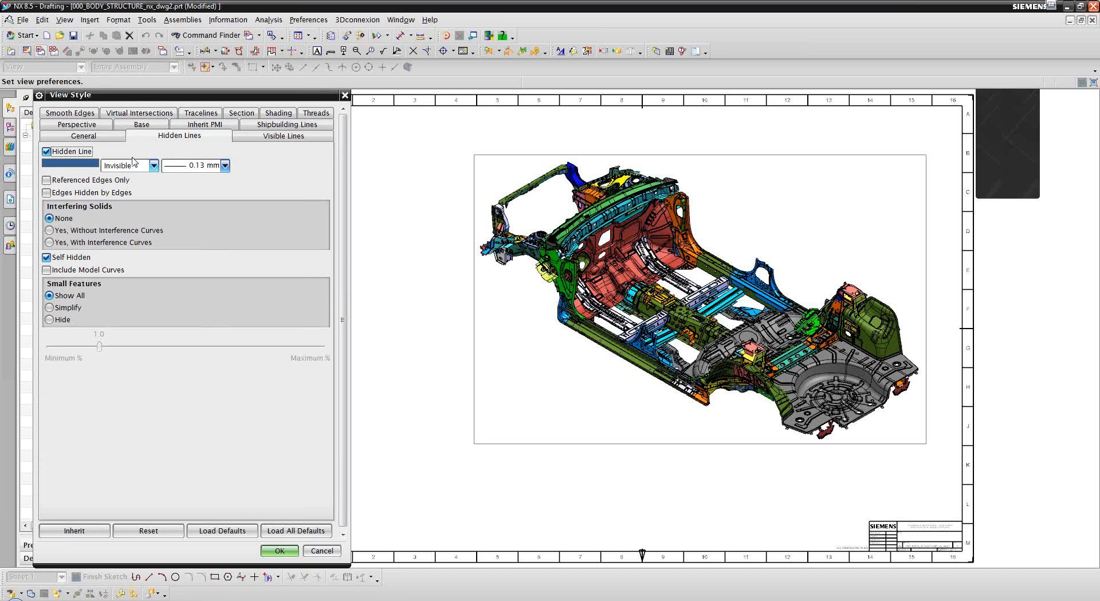
left_click(143, 127)
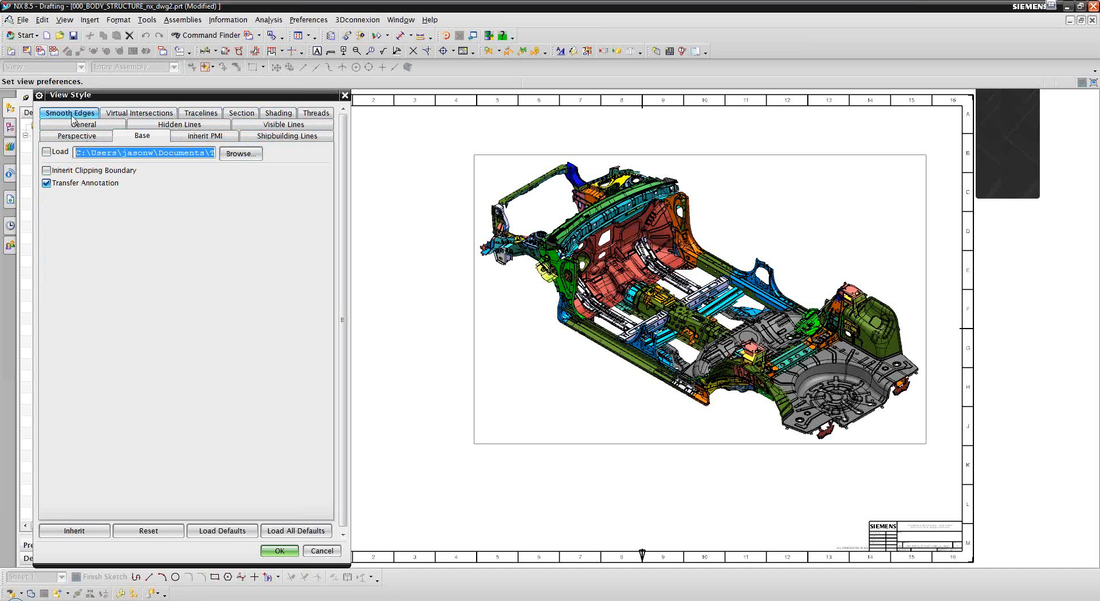
left_click(86, 137)
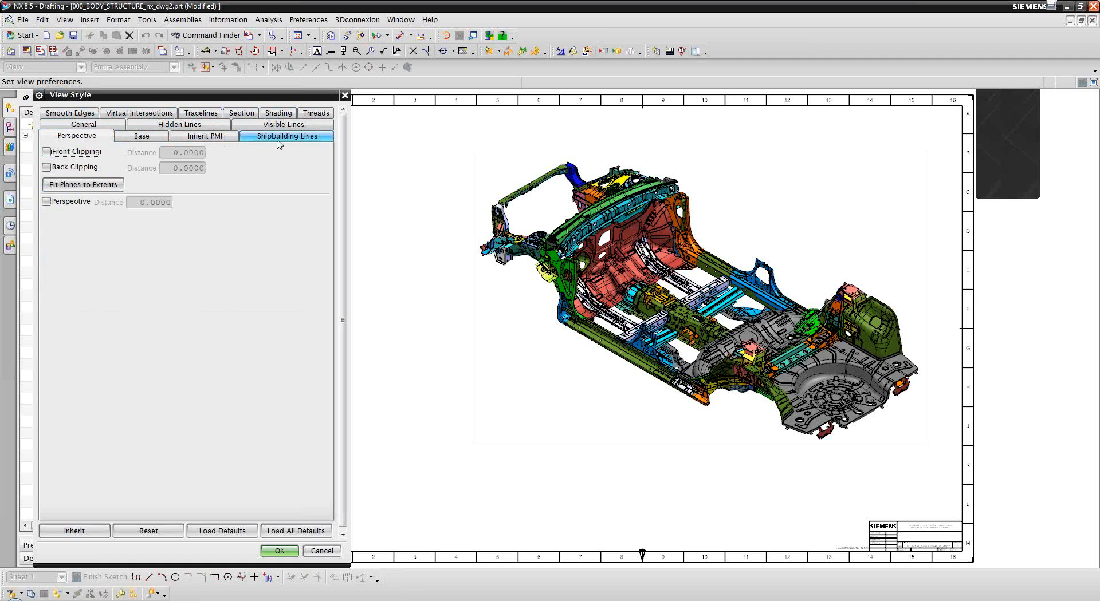
left_click(229, 138)
left_click(279, 137)
left_click(205, 135)
left_click(139, 113)
left_click(238, 138)
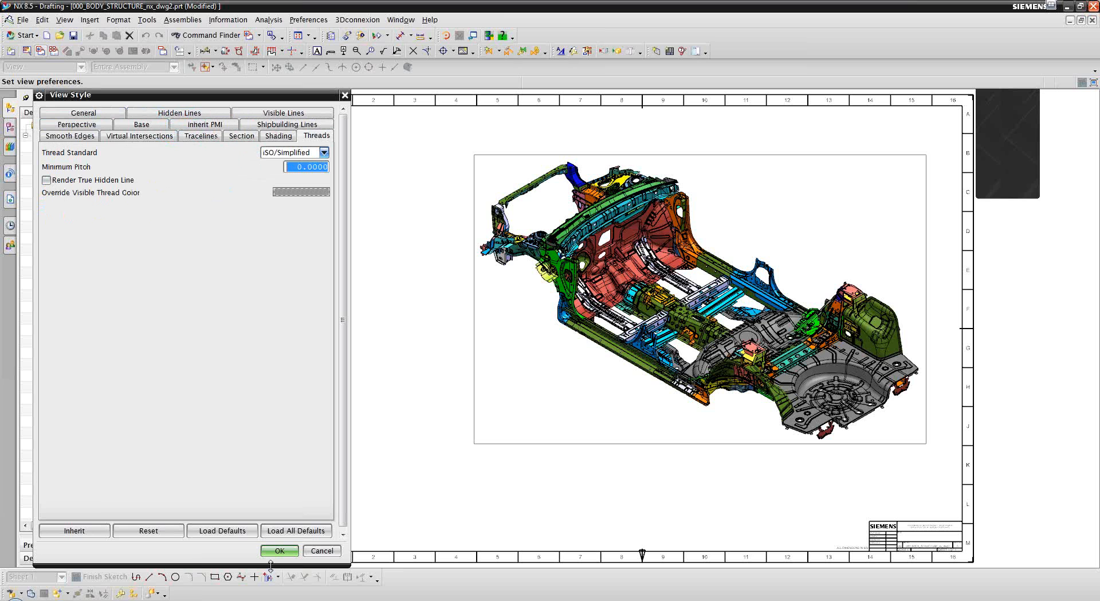
left_click(280, 551)
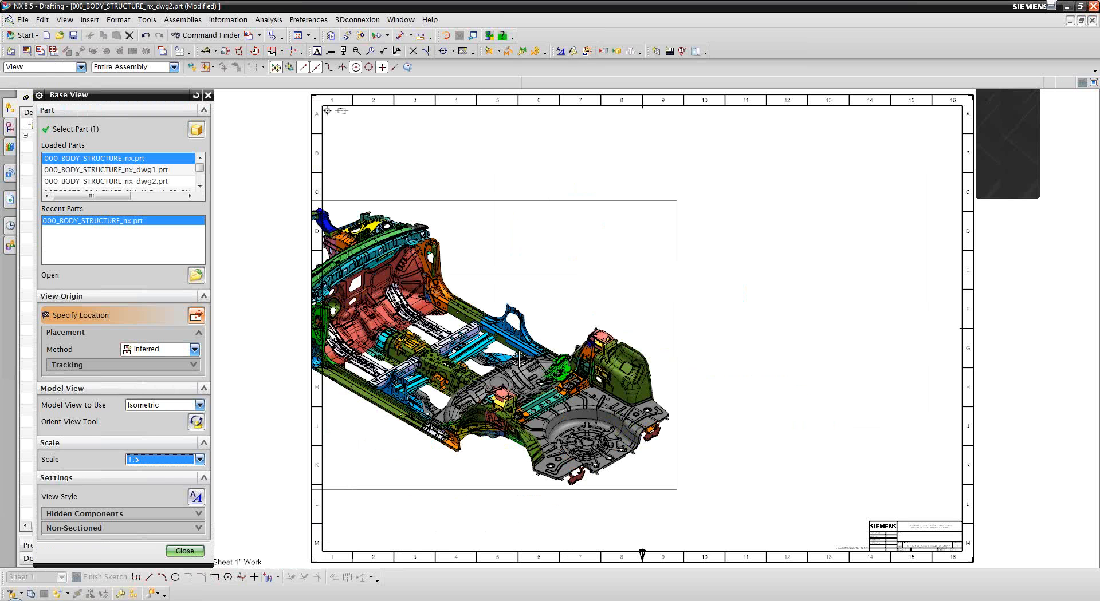
- Place the isometric base view near the middle of the A0 sheet and finish the Base View command
left_click(676, 312)
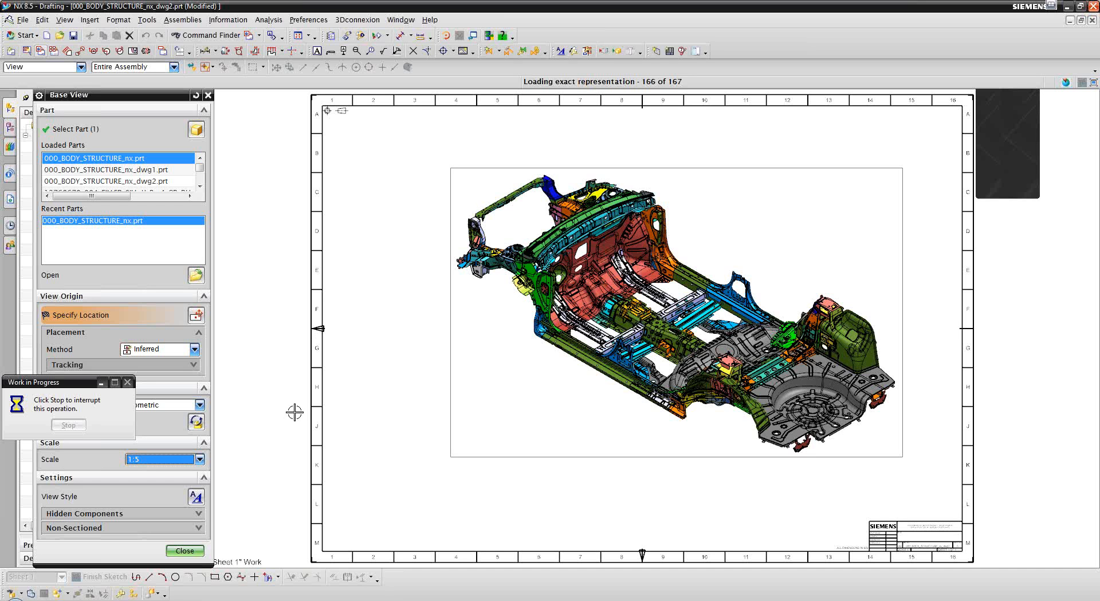
right_click(232, 600)
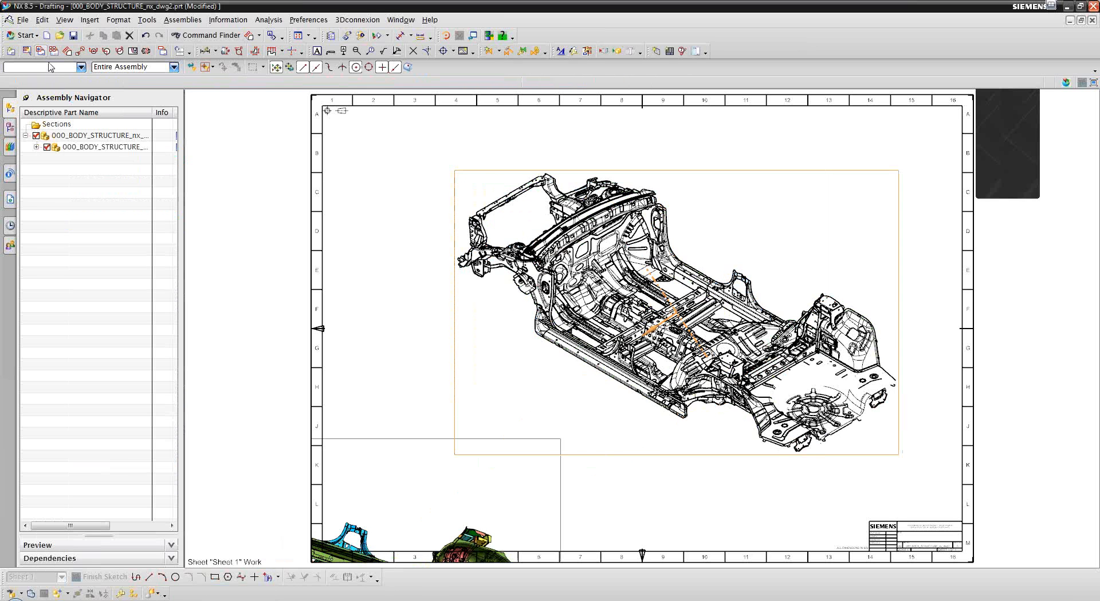
left_click(184, 347)
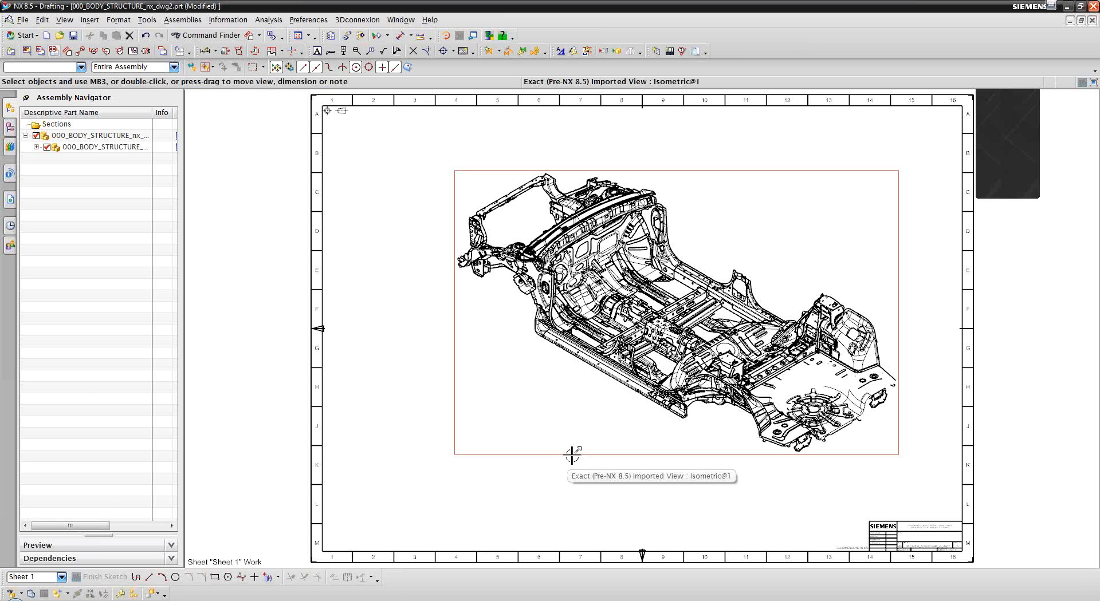
- Try turning off Extracted Edges in the placed isometric view's general style settings
right_click(574, 456)
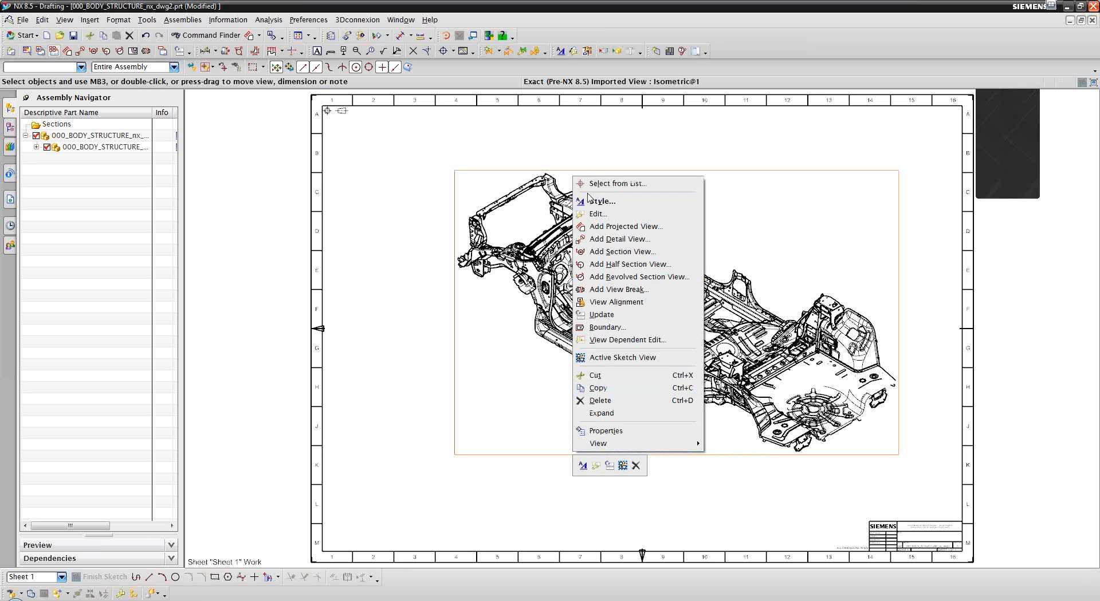
left_click(594, 203)
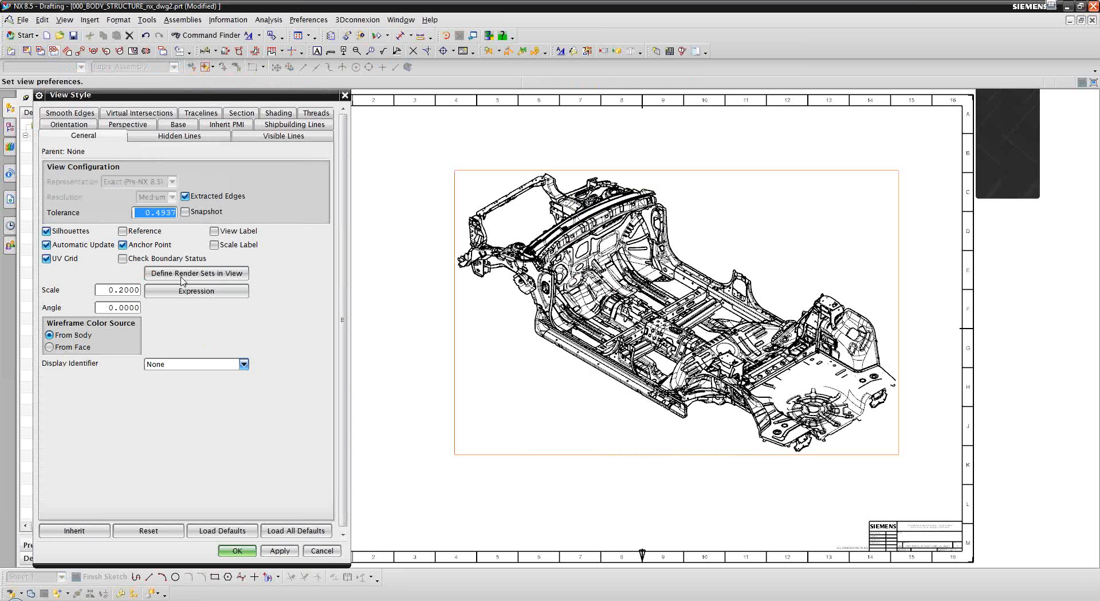
left_click(184, 196)
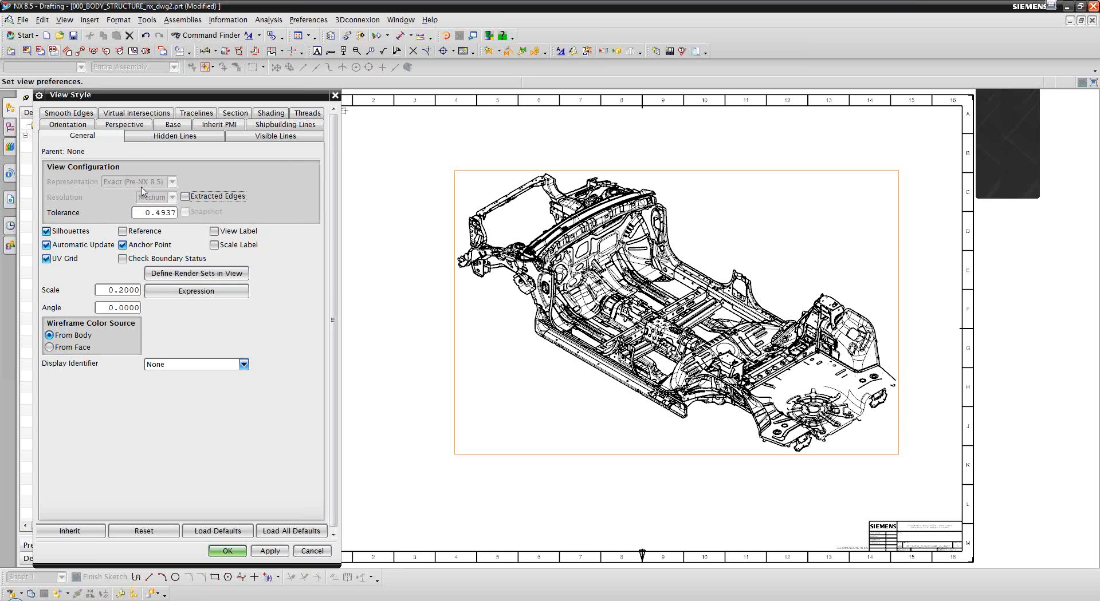
left_click(310, 551)
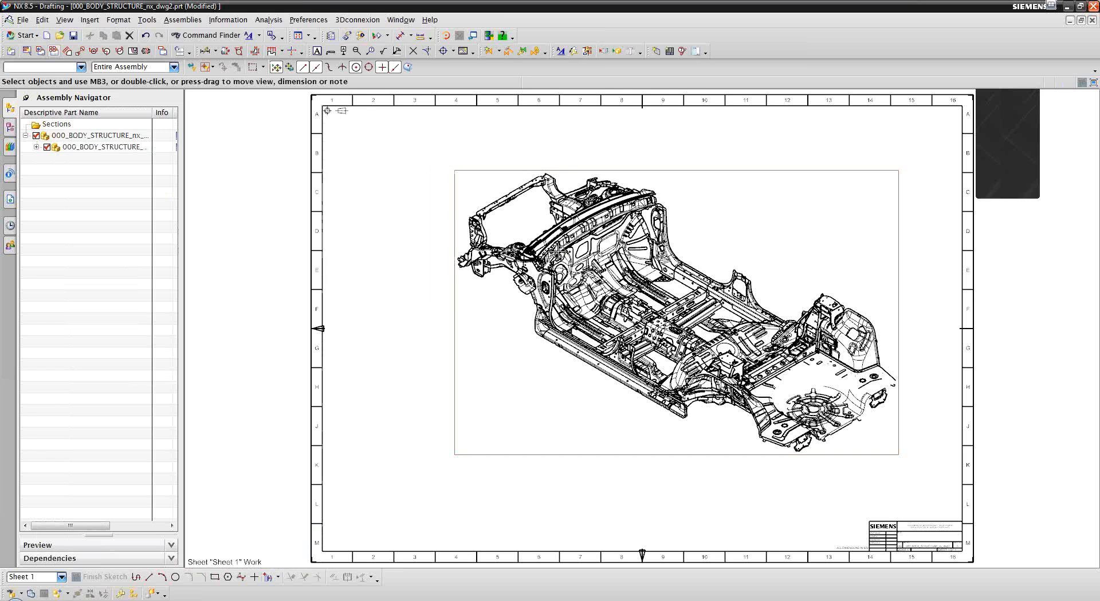
- Delete the existing isometric view and start a new base view using the Isometric model view at 1:5 scale
left_click(643, 171)
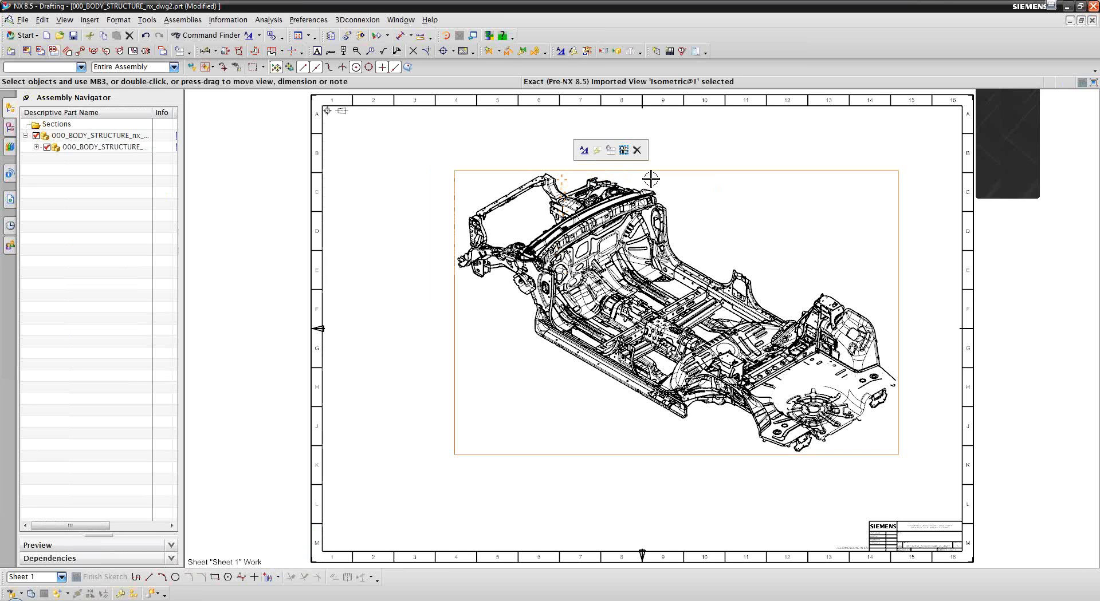
key("Delete")
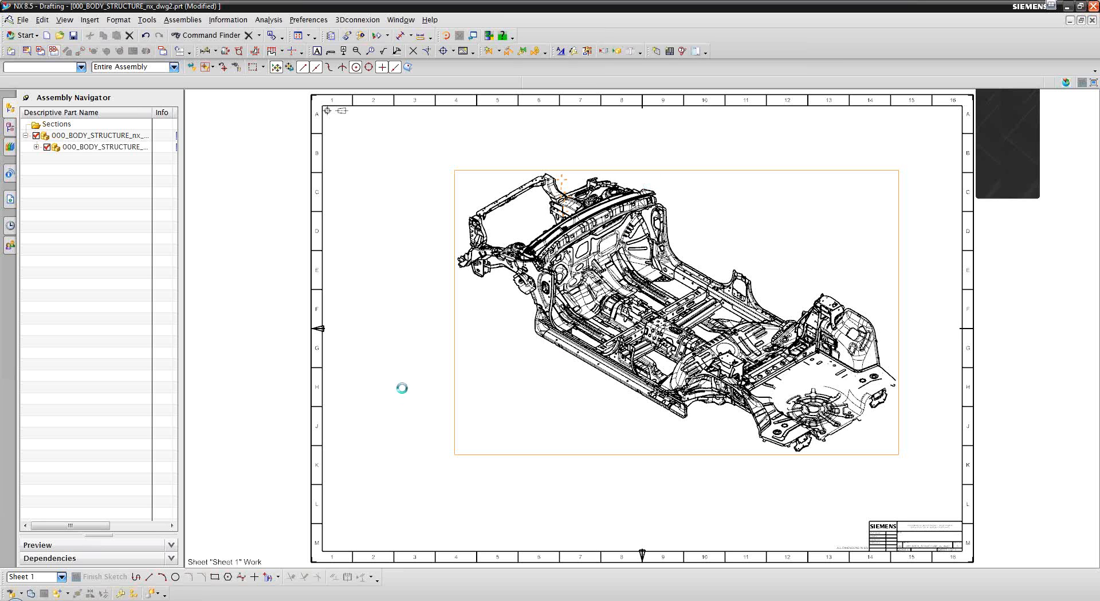
left_click(40, 51)
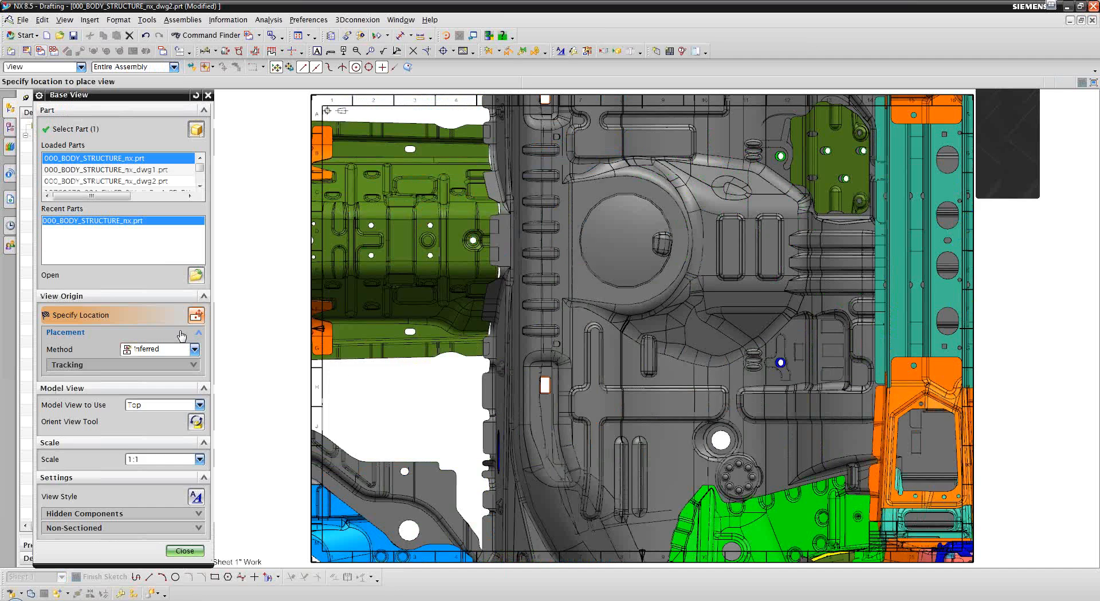
left_click(199, 405)
left_click(160, 473)
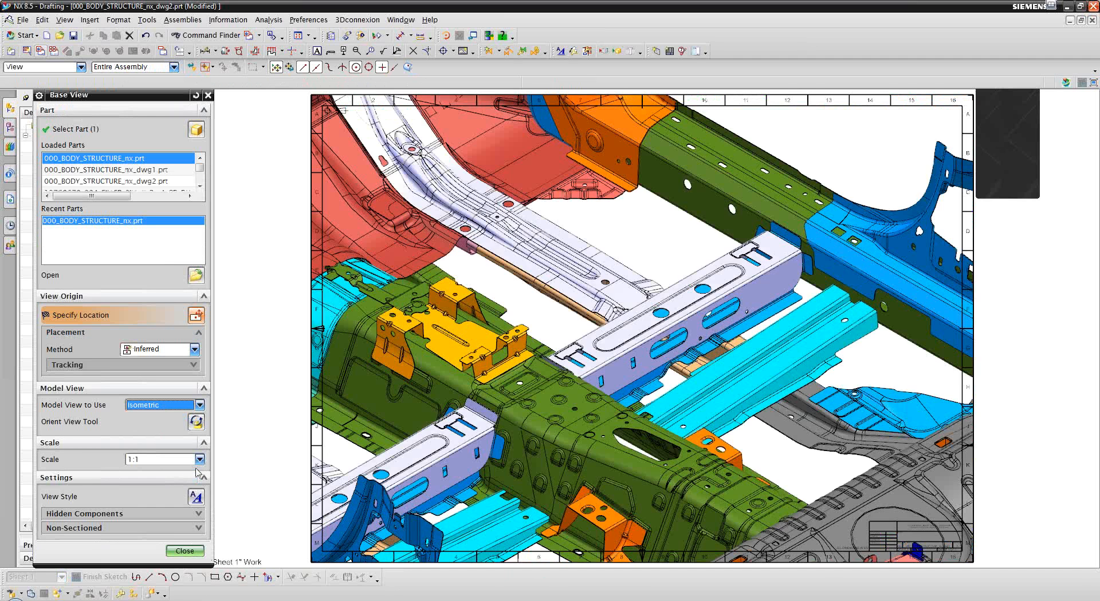
left_click(199, 460)
left_click(160, 508)
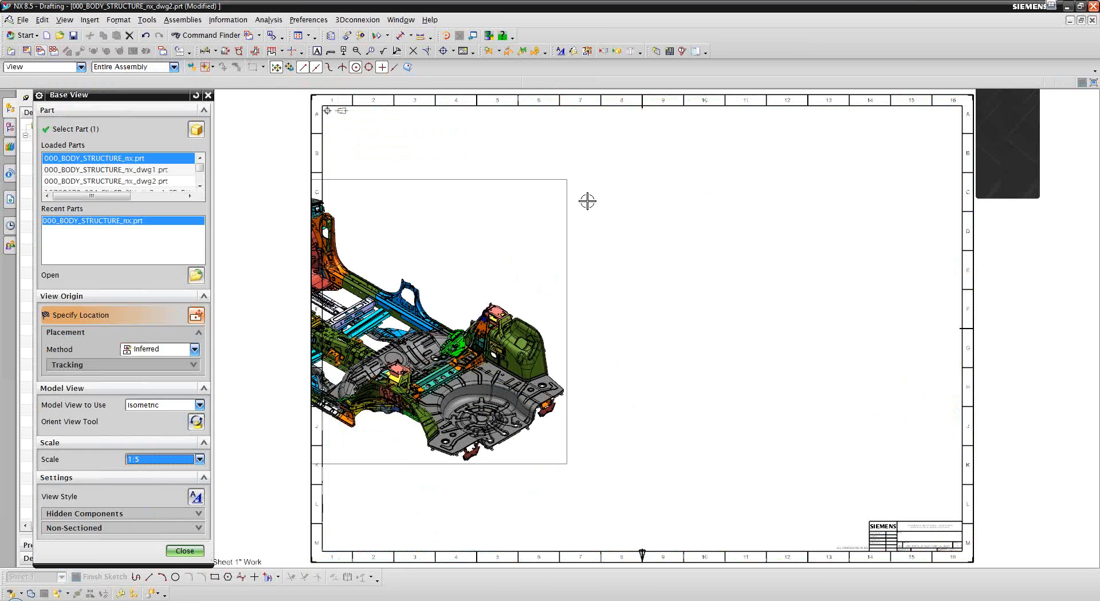
- Open the general view style settings for the unplaced isometric base view
right_click(677, 313)
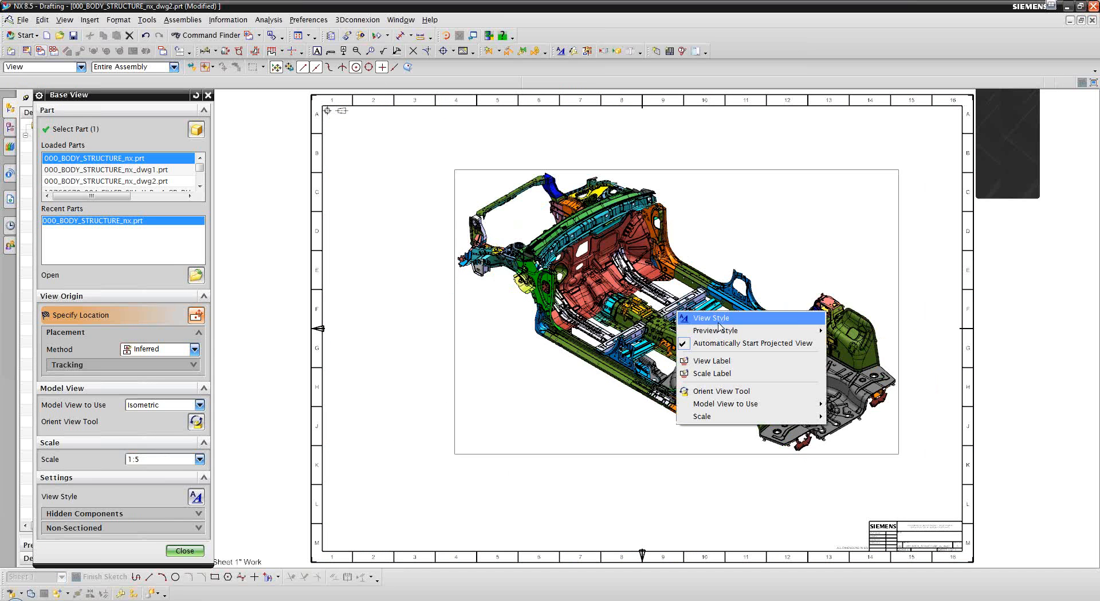
left_click(719, 321)
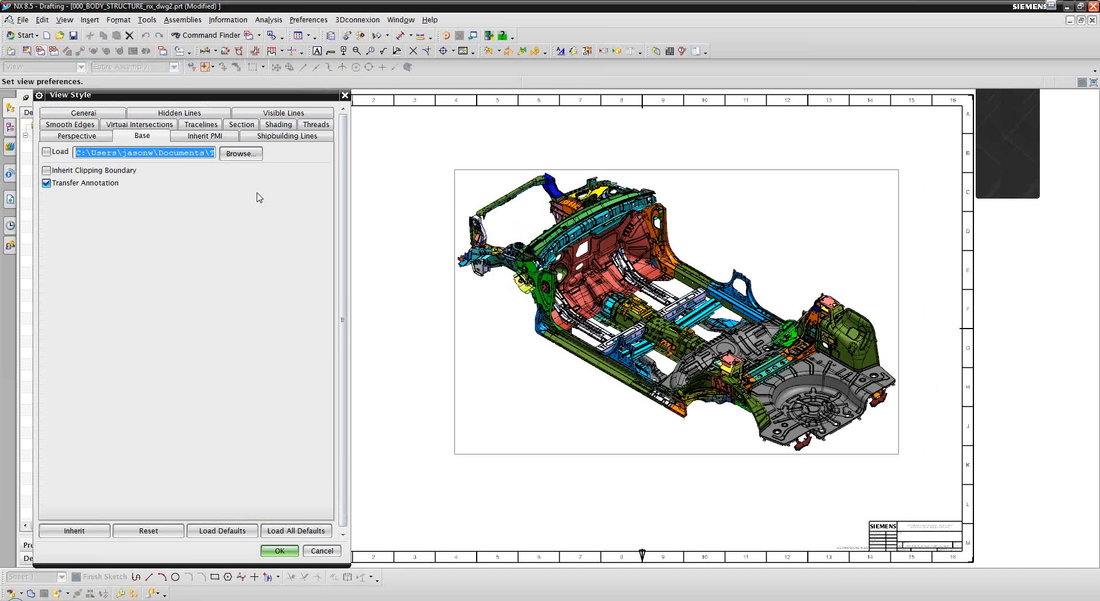
left_click(84, 113)
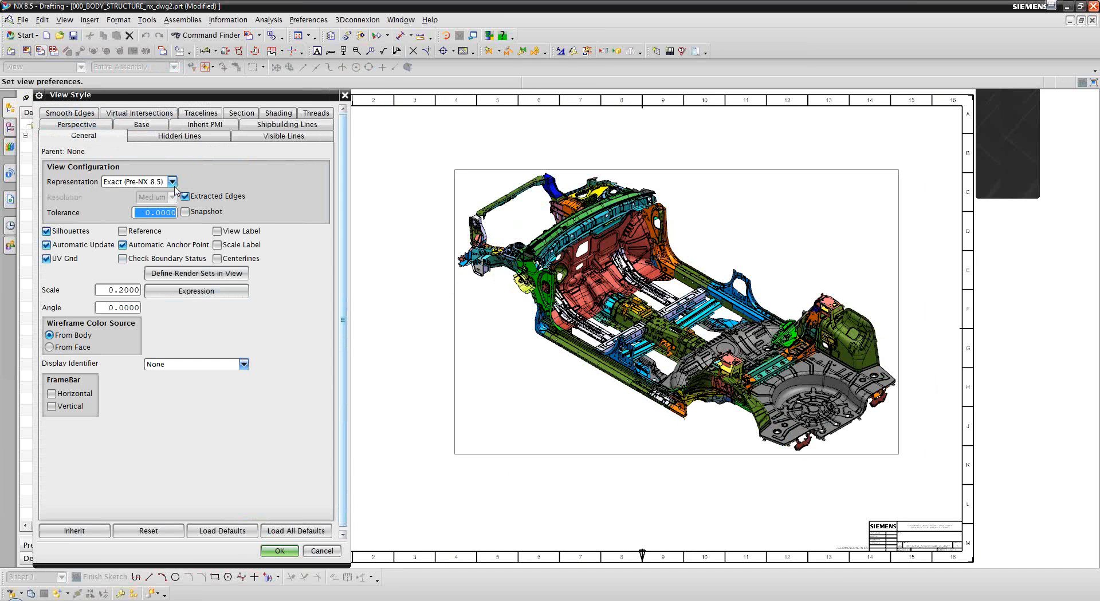
- Try the Exact representation with Snapshot enabled, and Exact (Pre-NX 8.5) with Extracted Edges switched off and on
left_click(172, 182)
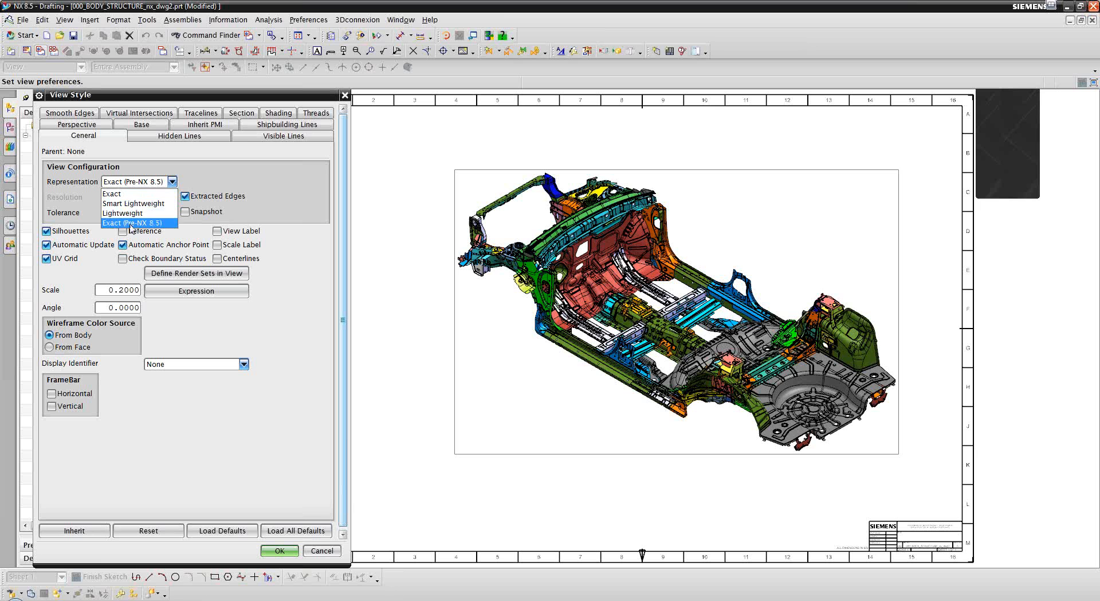
left_click(118, 196)
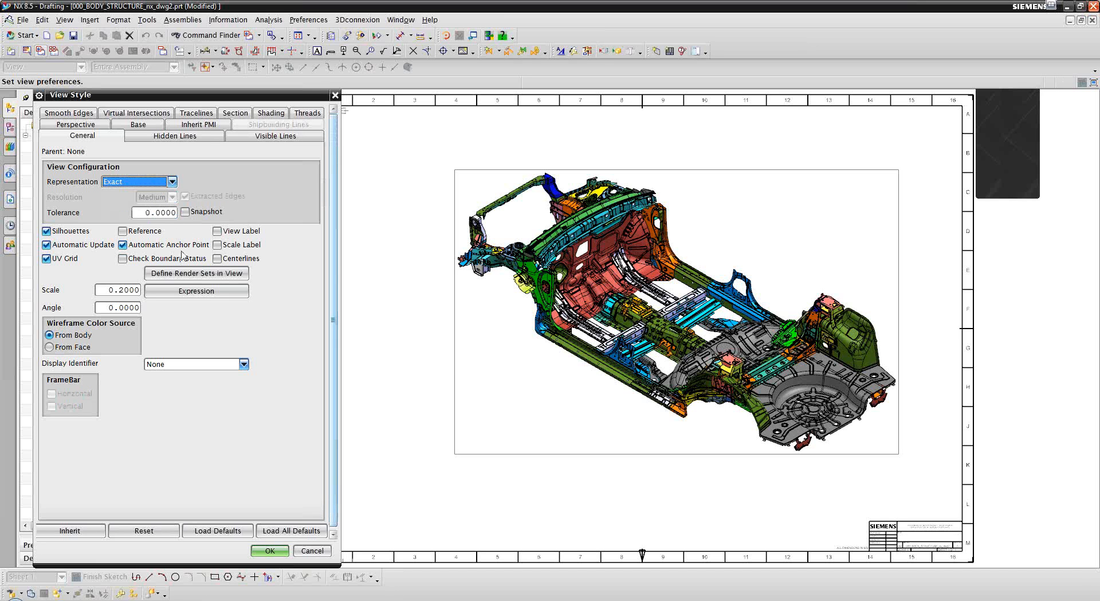
left_click(185, 213)
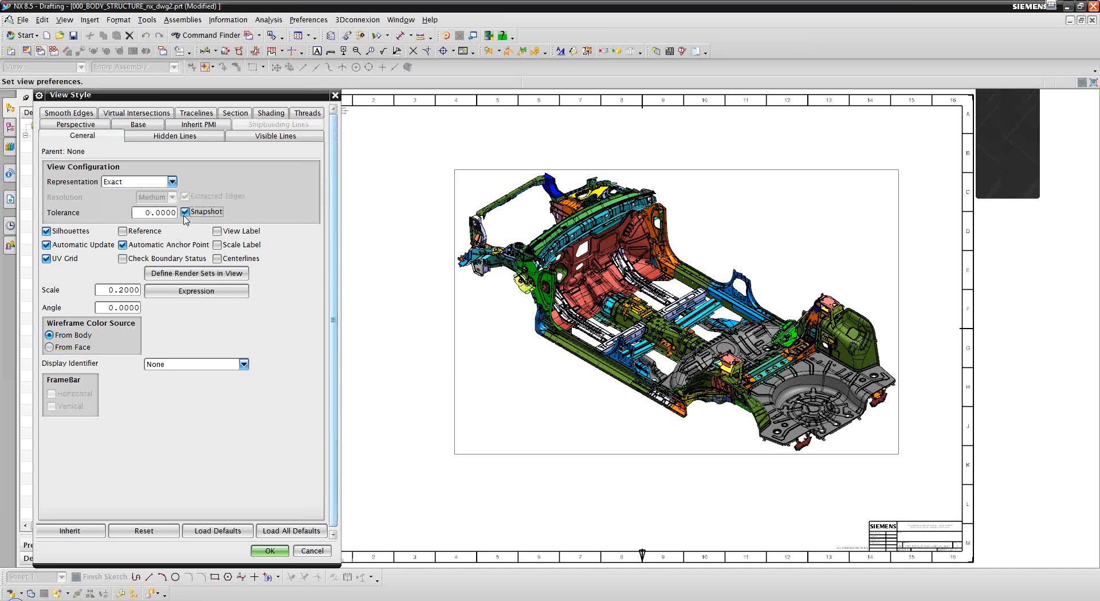
left_click(172, 182)
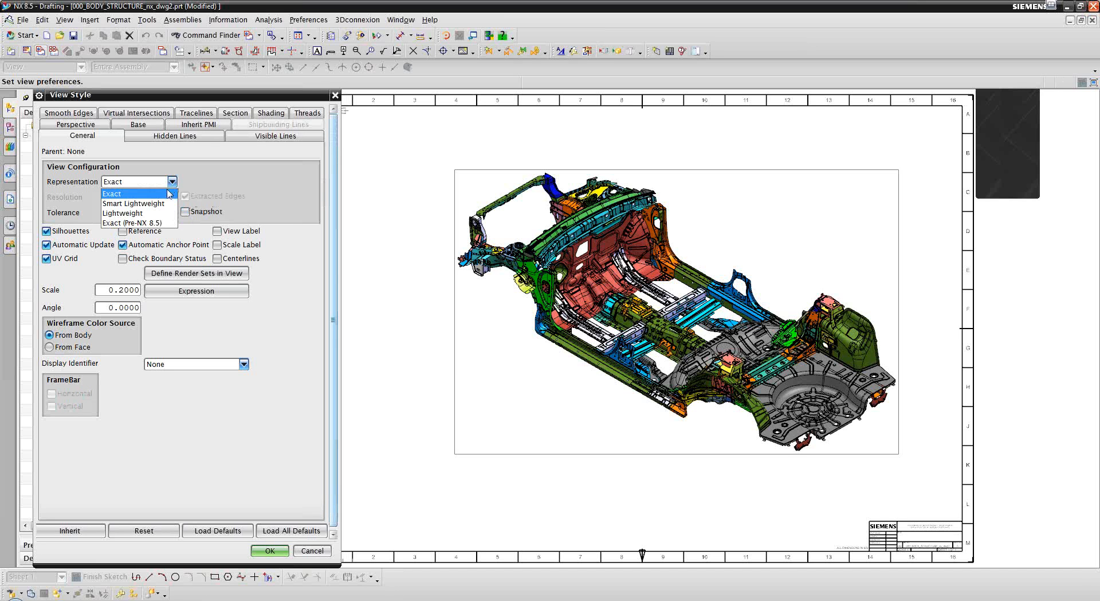
left_click(143, 223)
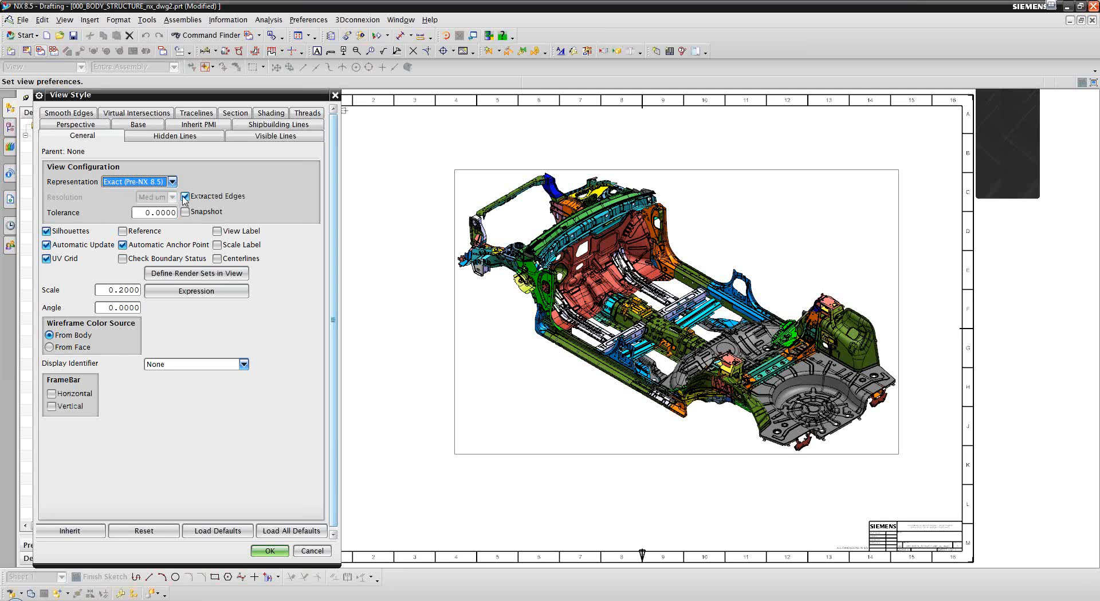
left_click(185, 198)
left_click(186, 198)
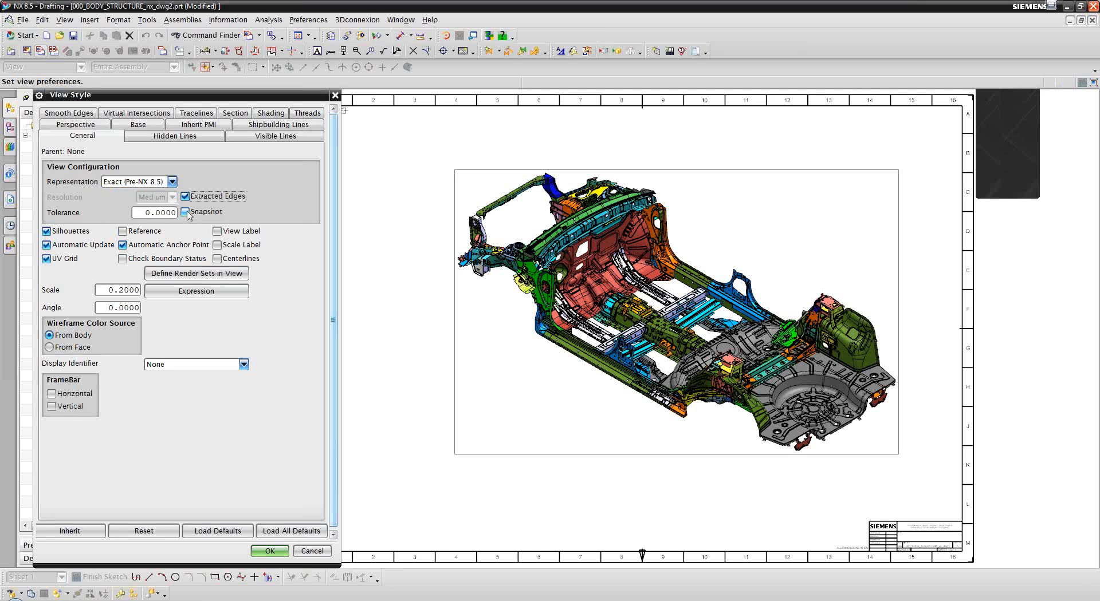
- Try the Lightweight representation with Snapshot enabled
left_click(172, 182)
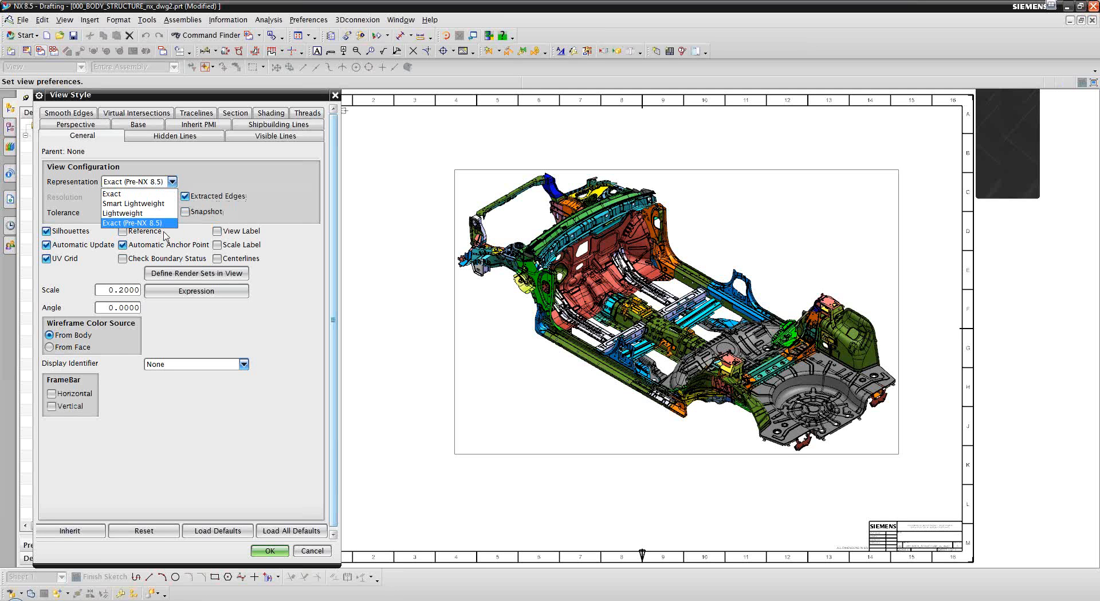
left_click(150, 210)
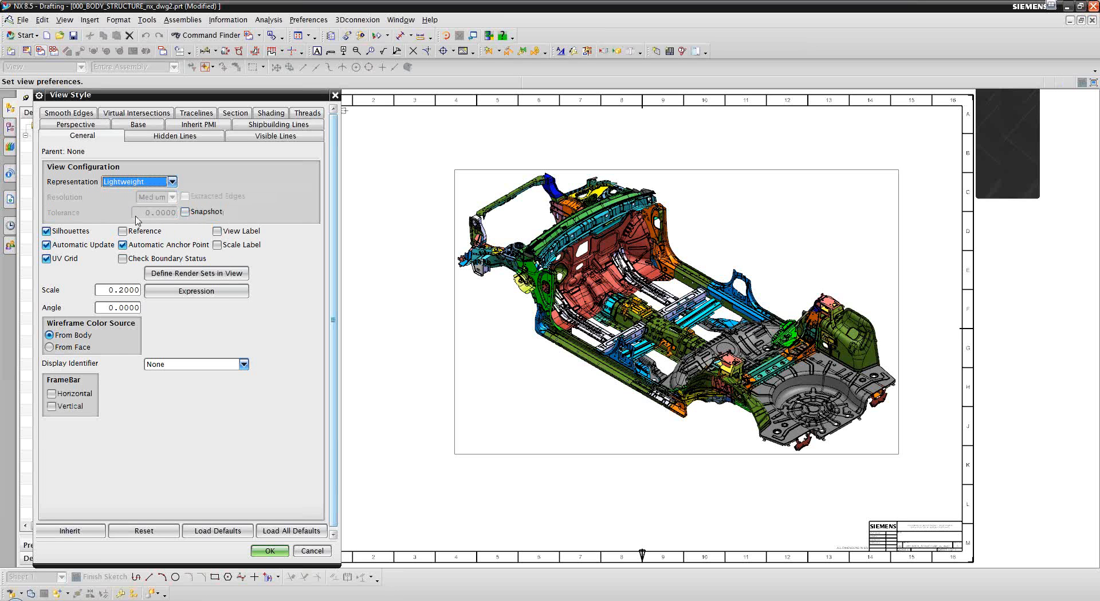
left_click(198, 212)
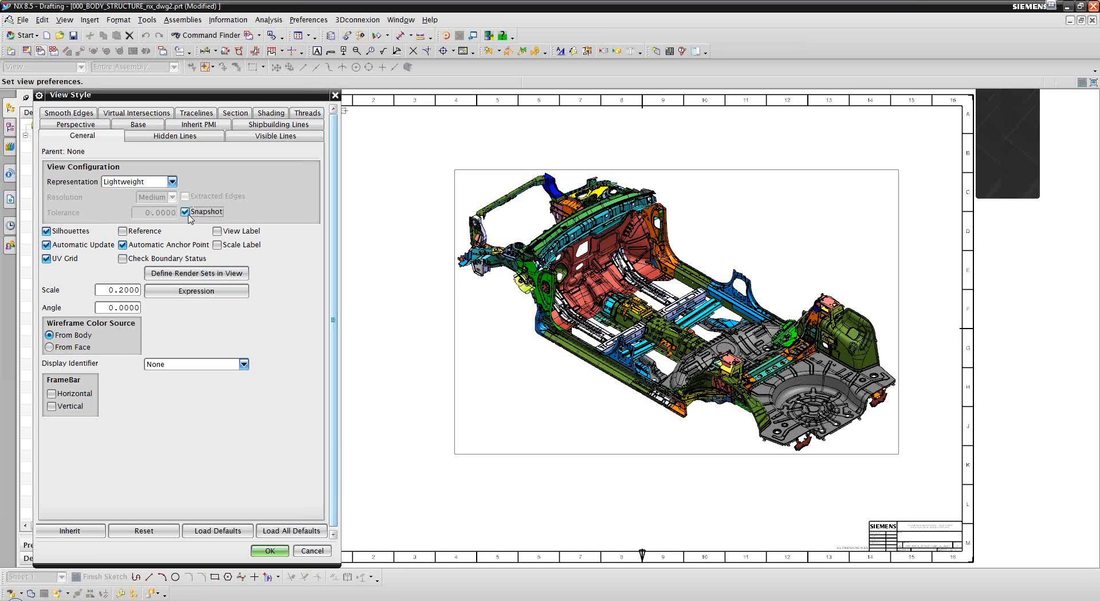
- Set the base view's representation to Smart Lightweight with Coarse resolution and Snapshot off, and accept the view style
left_click(171, 181)
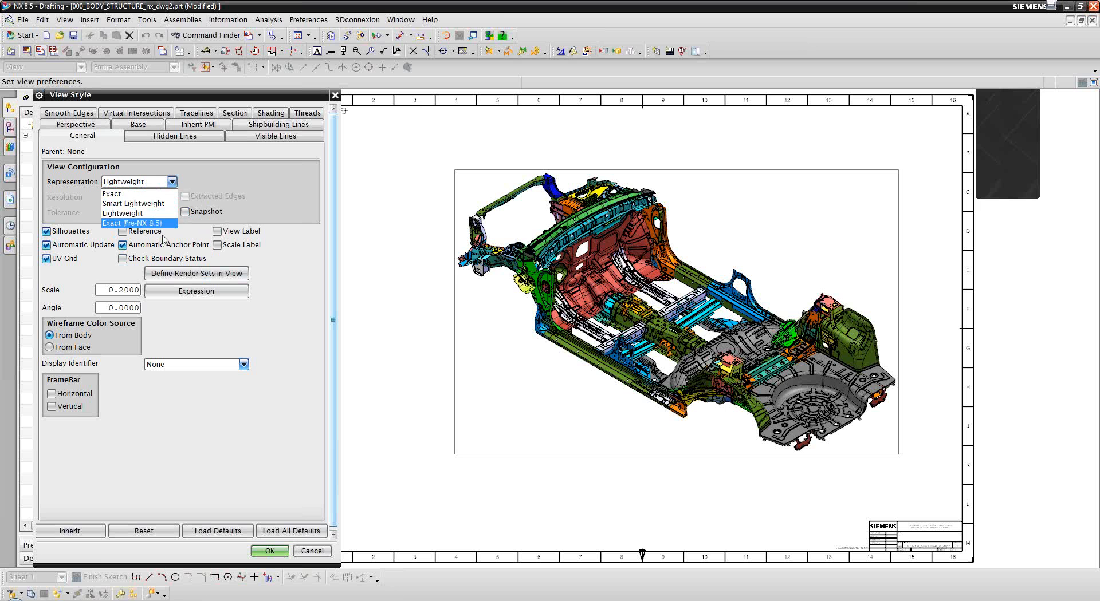
left_click(150, 204)
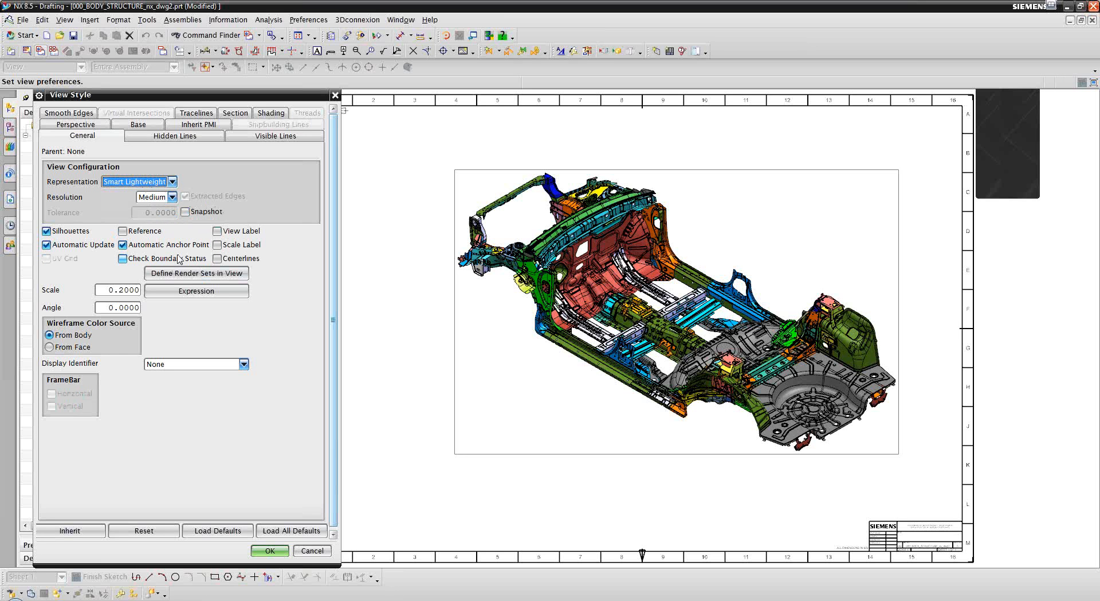
left_click(172, 197)
left_click(153, 209)
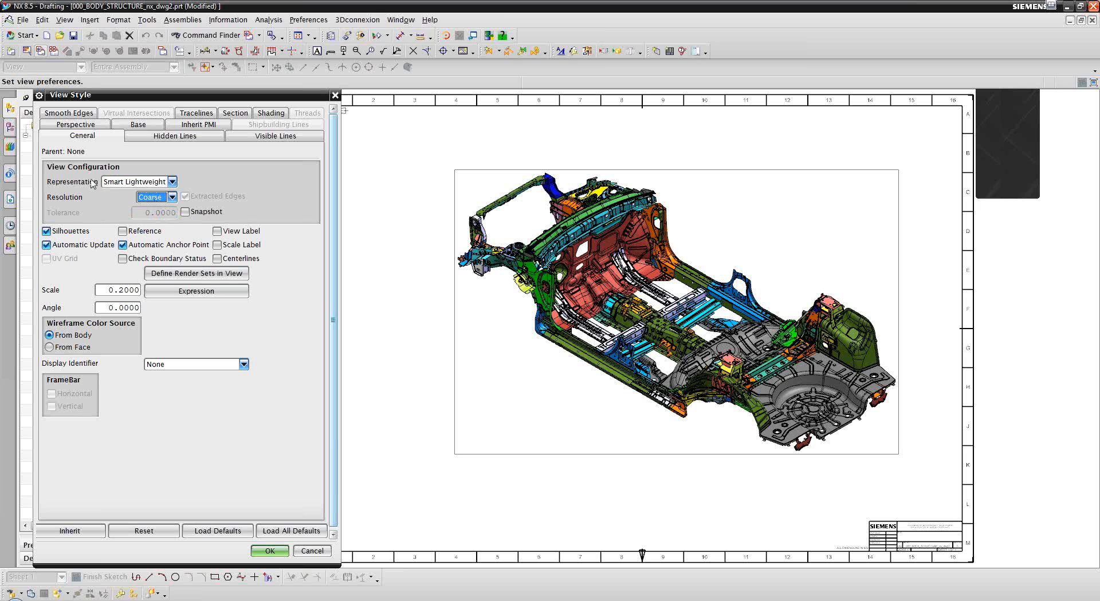
left_click(184, 211)
left_click(184, 212)
left_click(266, 552)
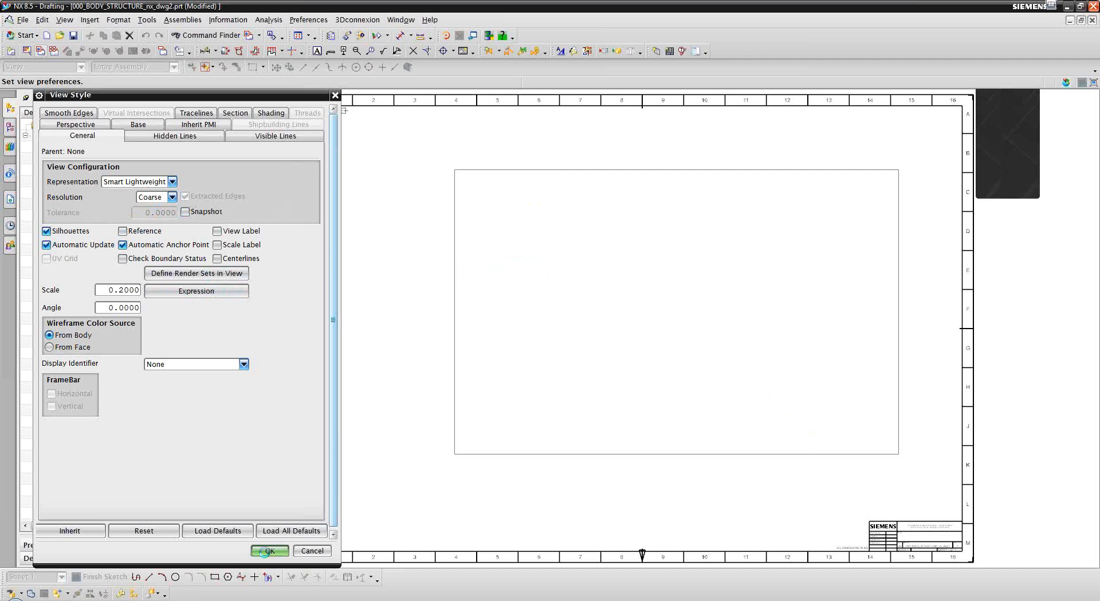
left_click(298, 554)
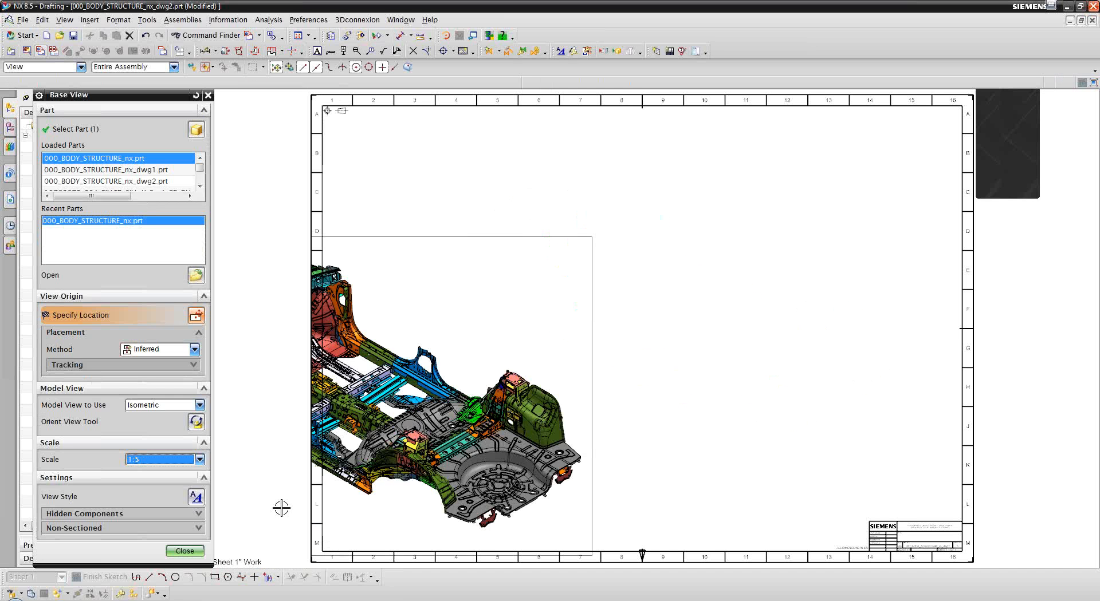
- Place the isometric base view near the middle of the A0 sheet and end view creation without adding a projected view
left_click(697, 304)
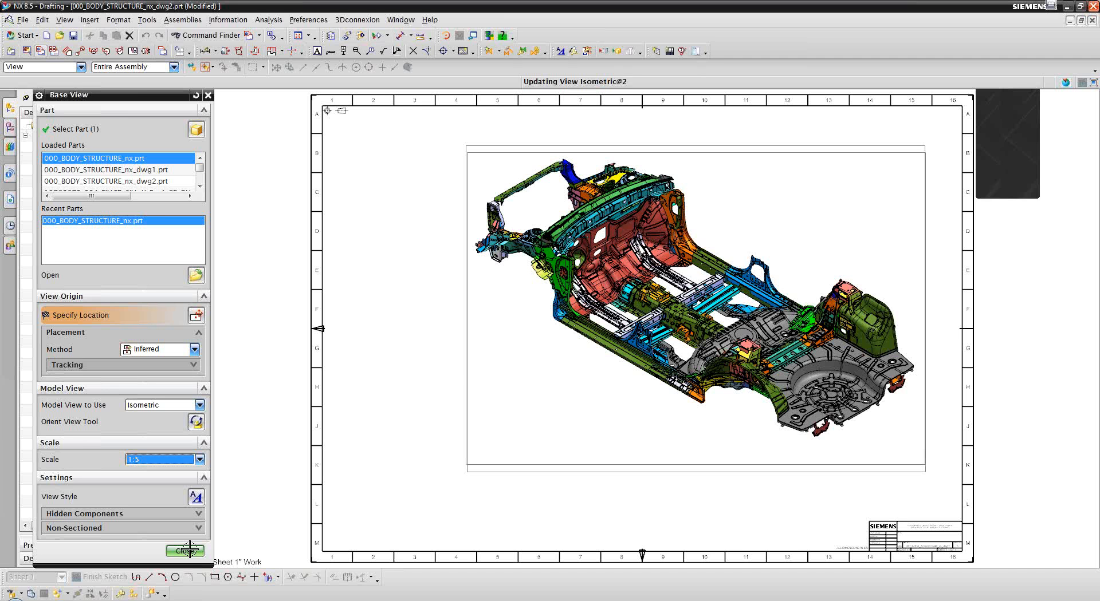
left_click(191, 553)
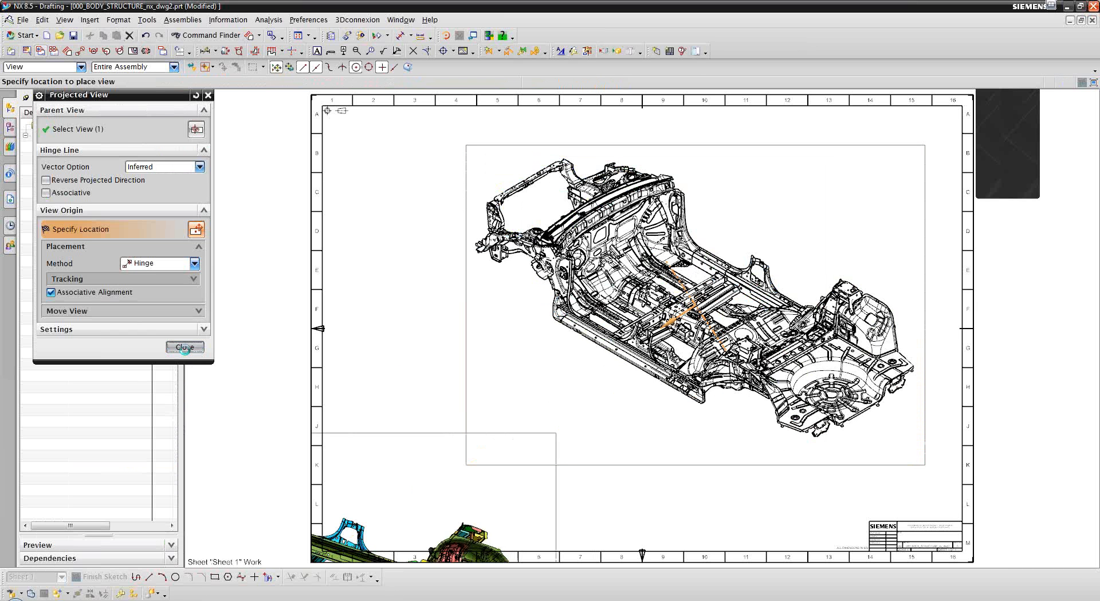
left_click(185, 347)
- Examine the edge and hidden line quality of the isometric view across the floor, rear and front areas of the body
scroll(348, 327, "up", 1)
scroll(390, 363, "up", 2)
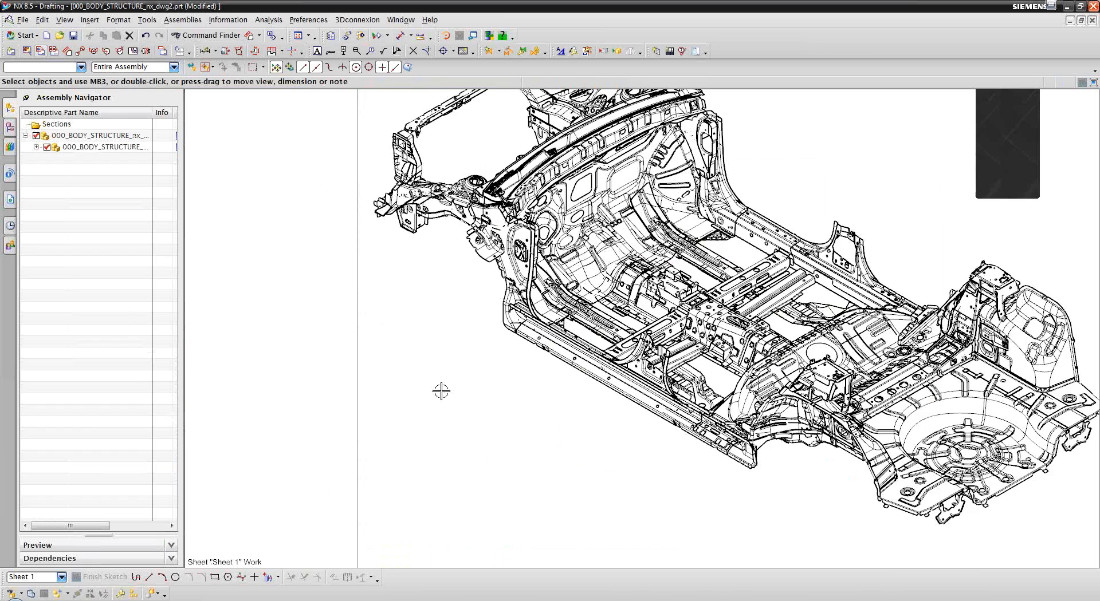
scroll(615, 497, "up", 2)
scroll(615, 497, "up", 3)
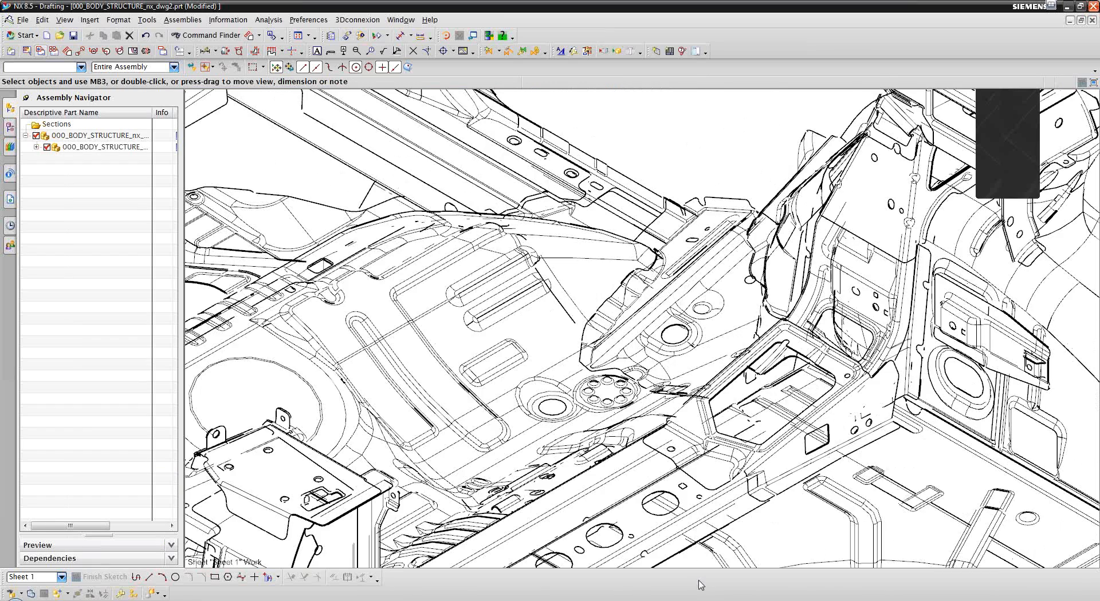
middle_click_drag(676, 529, 675, 448)
scroll(676, 449, "down", 5)
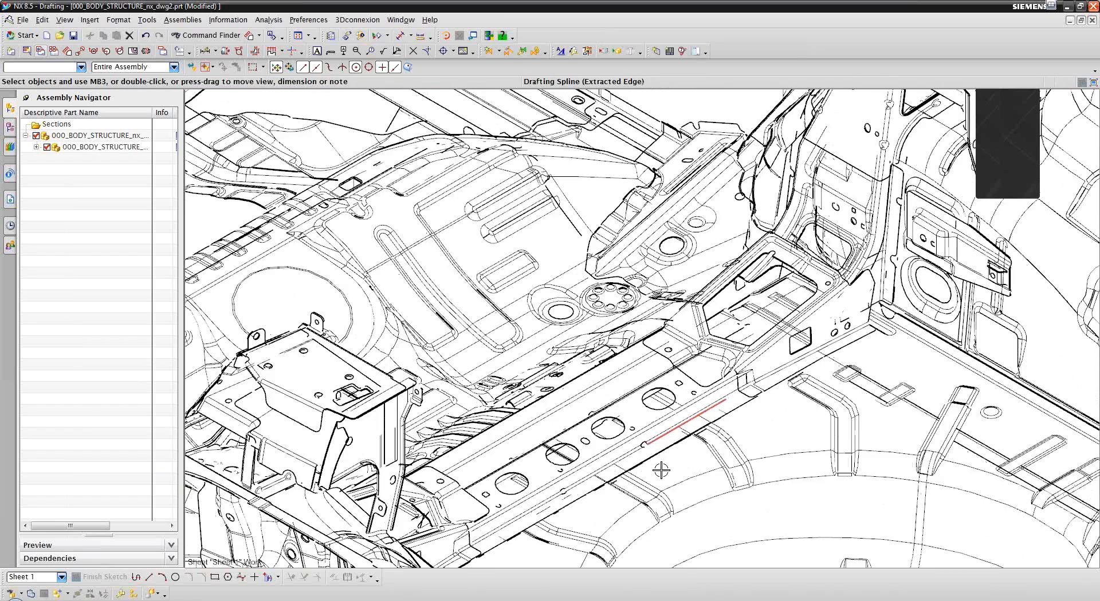
scroll(629, 486, "down", 3)
scroll(553, 443, "up", 3)
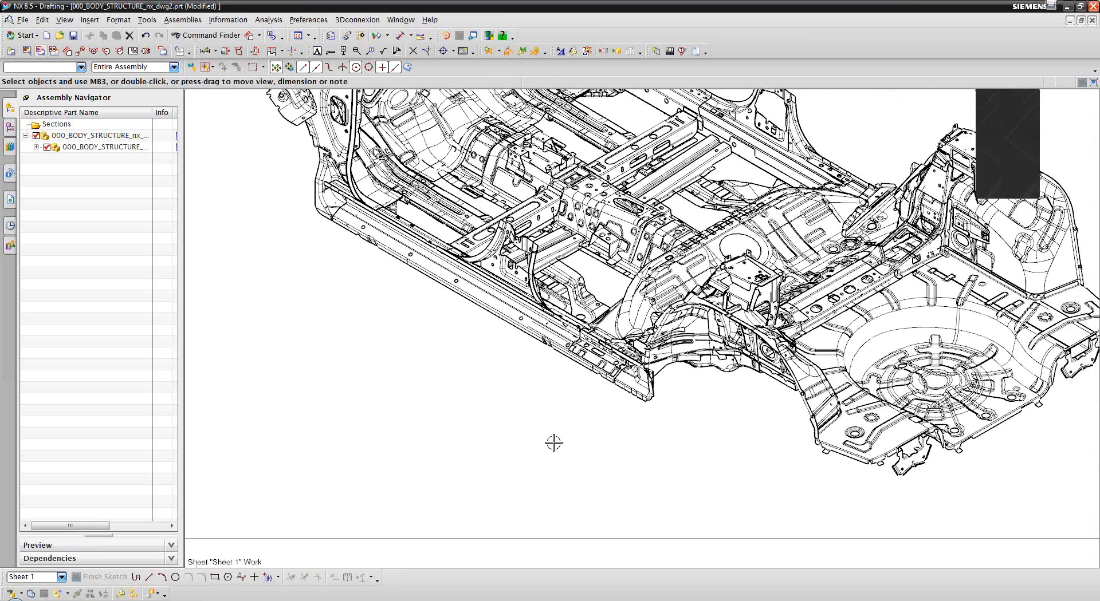
scroll(626, 381, "up", 3)
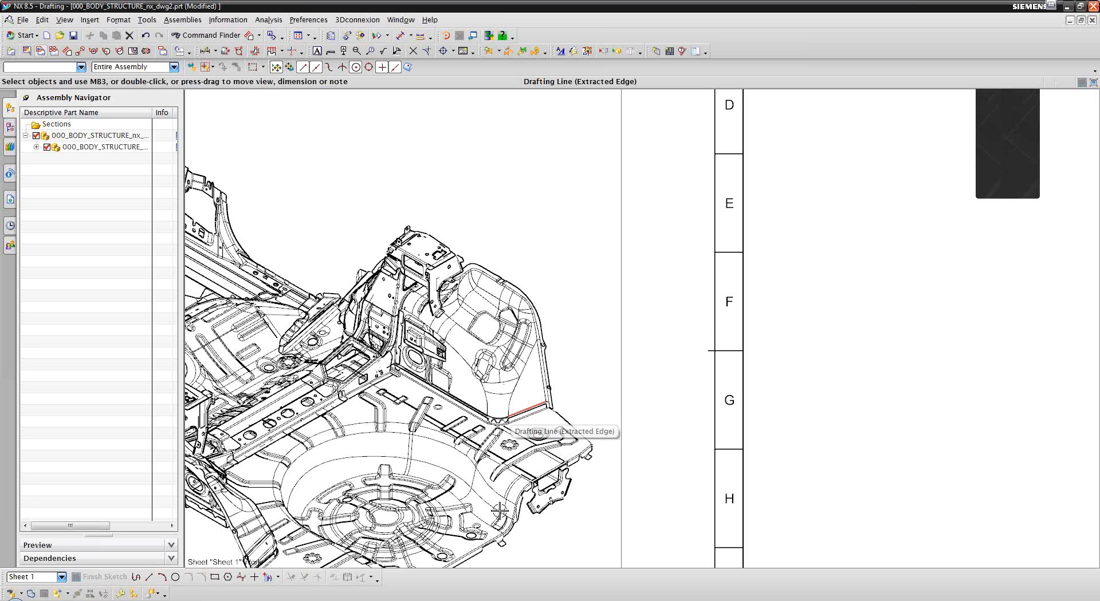
scroll(447, 503, "down", 6)
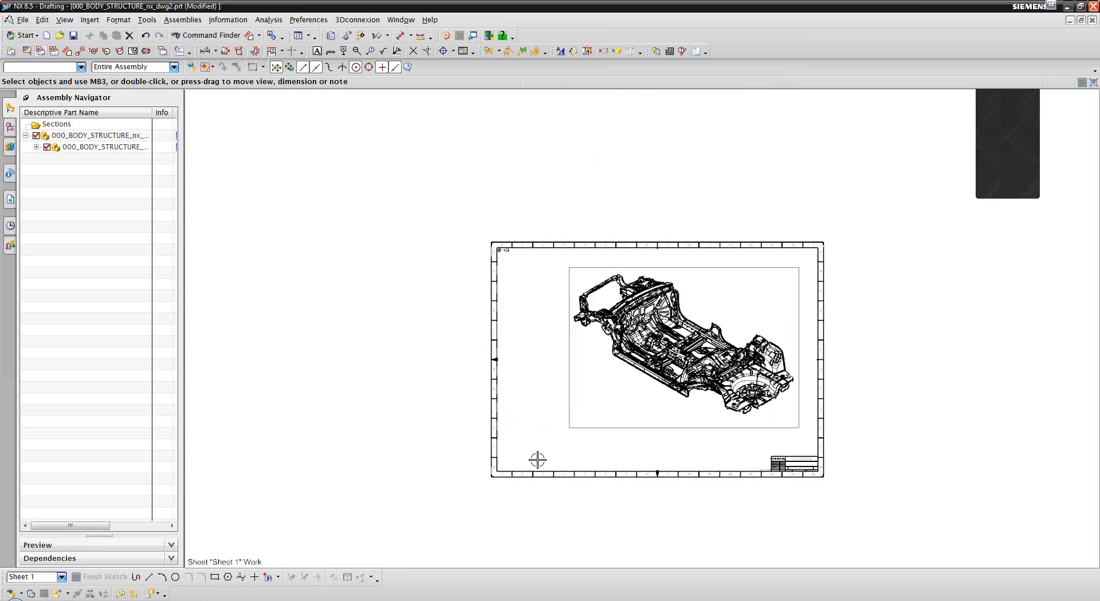
scroll(564, 451, "up", 1)
scroll(557, 453, "up", 3)
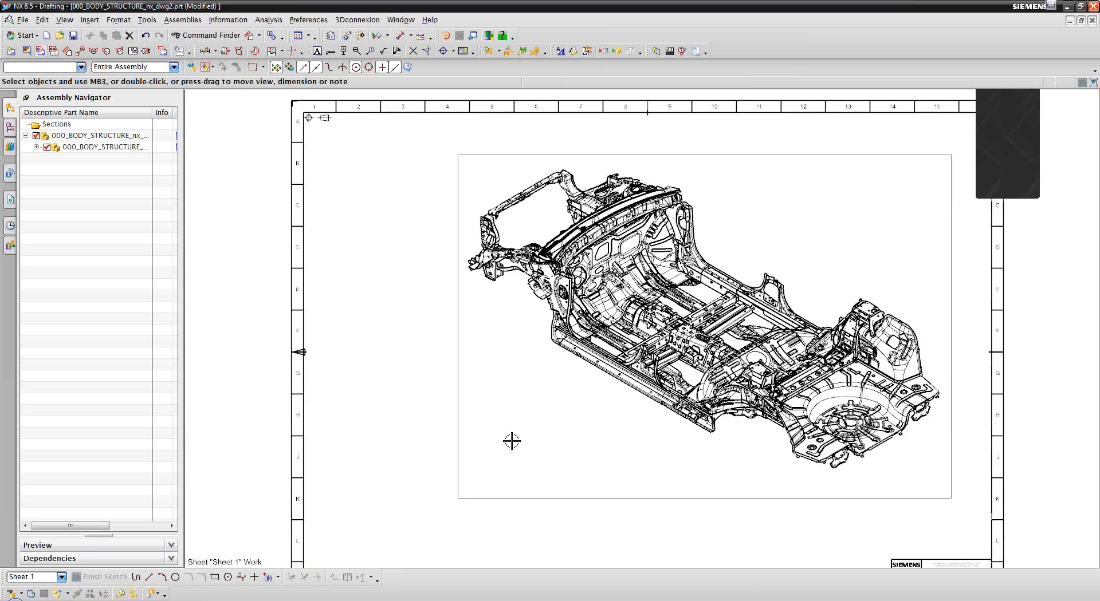
scroll(408, 380, "up", 2)
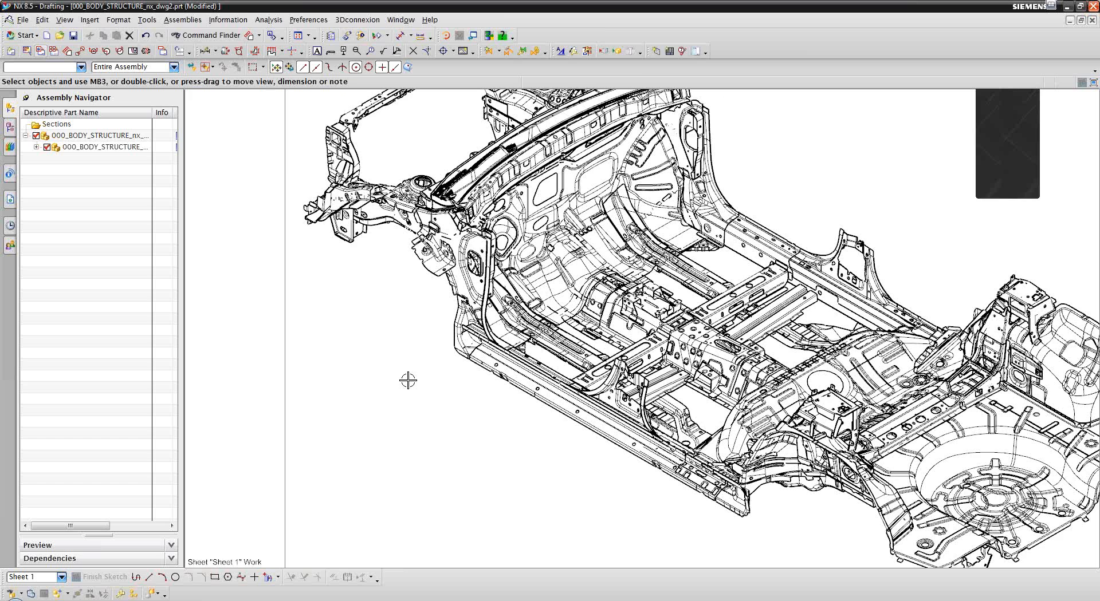
scroll(408, 380, "up", 1)
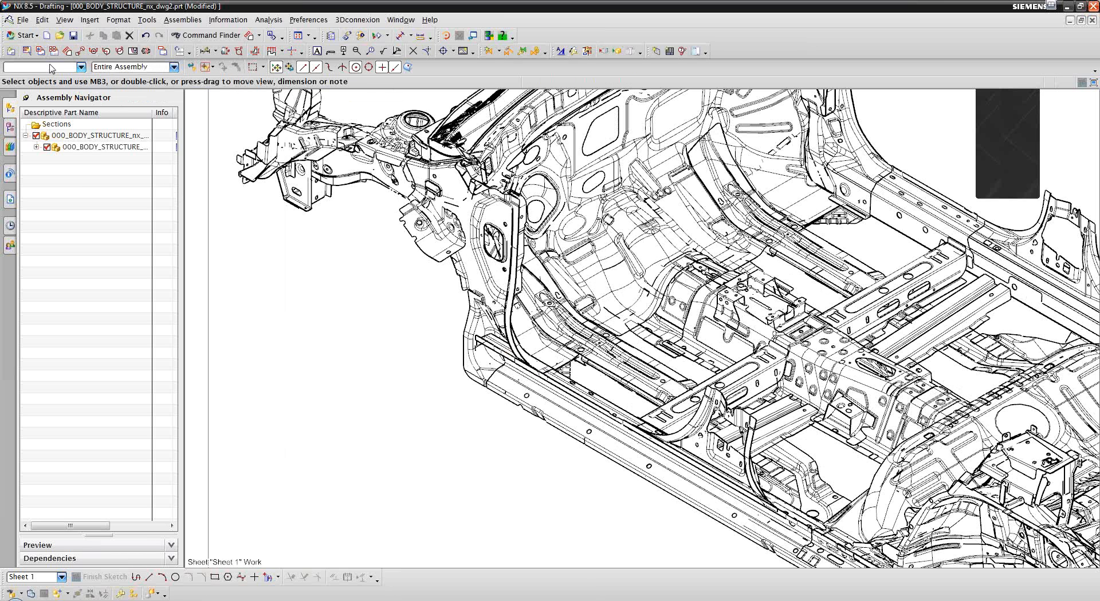
- Create a 1:2 circular detail view of the front sill corner and place it below the front of the isometric view
left_click(80, 52)
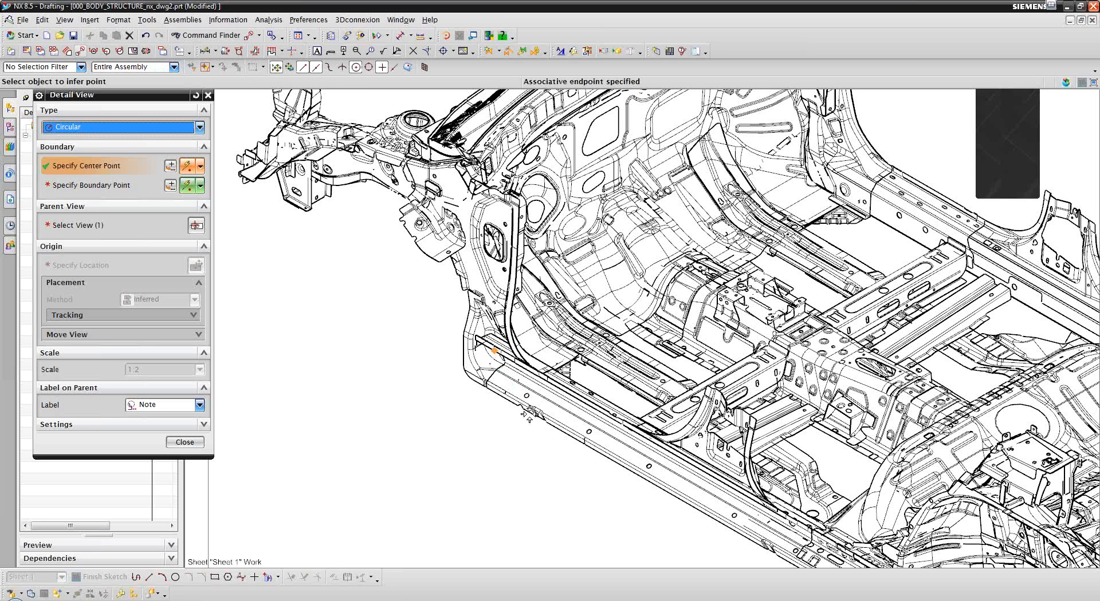
left_click(494, 351)
left_click(533, 411)
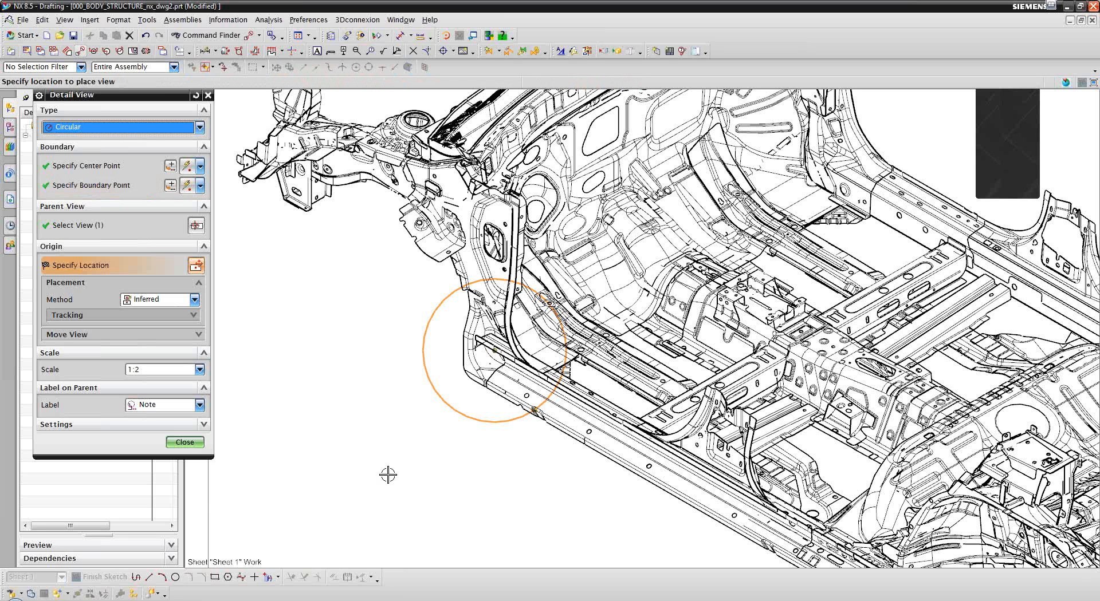
scroll(320, 487, "down", 3)
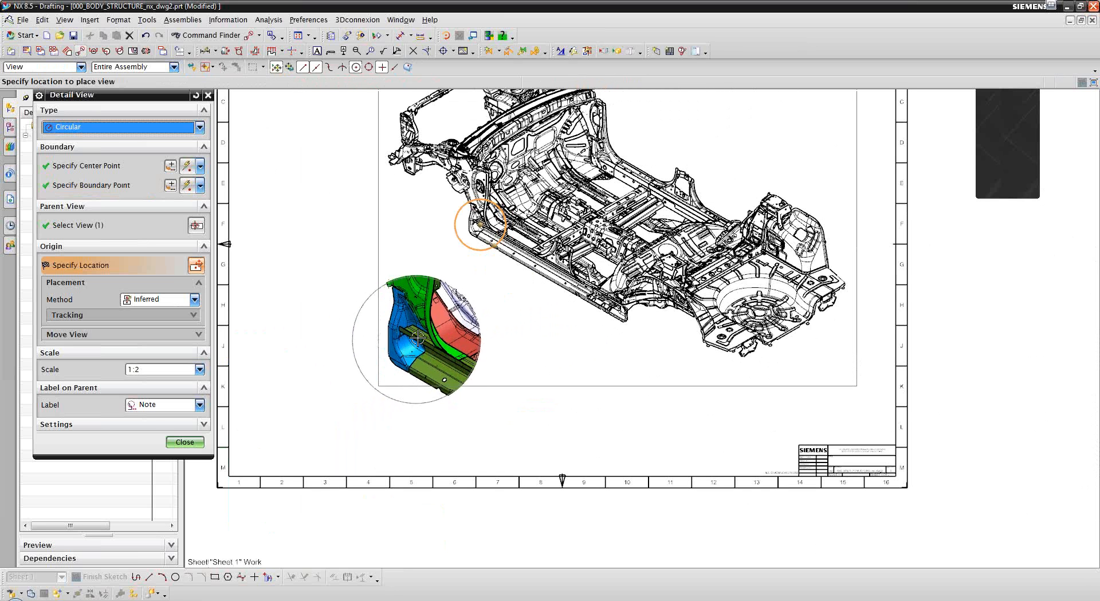
left_click(420, 333)
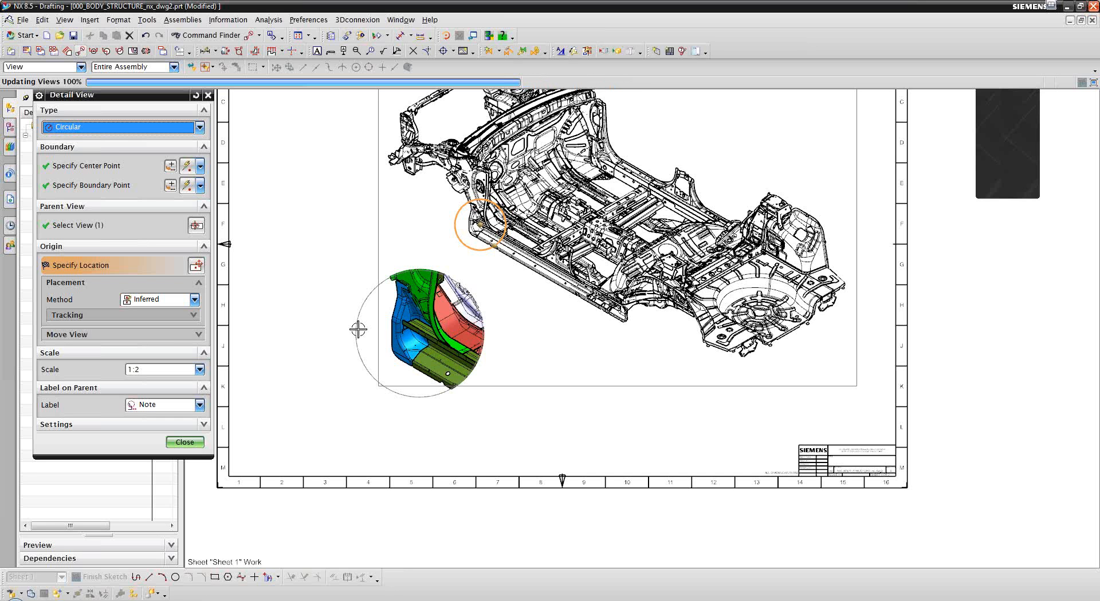
left_click(358, 329)
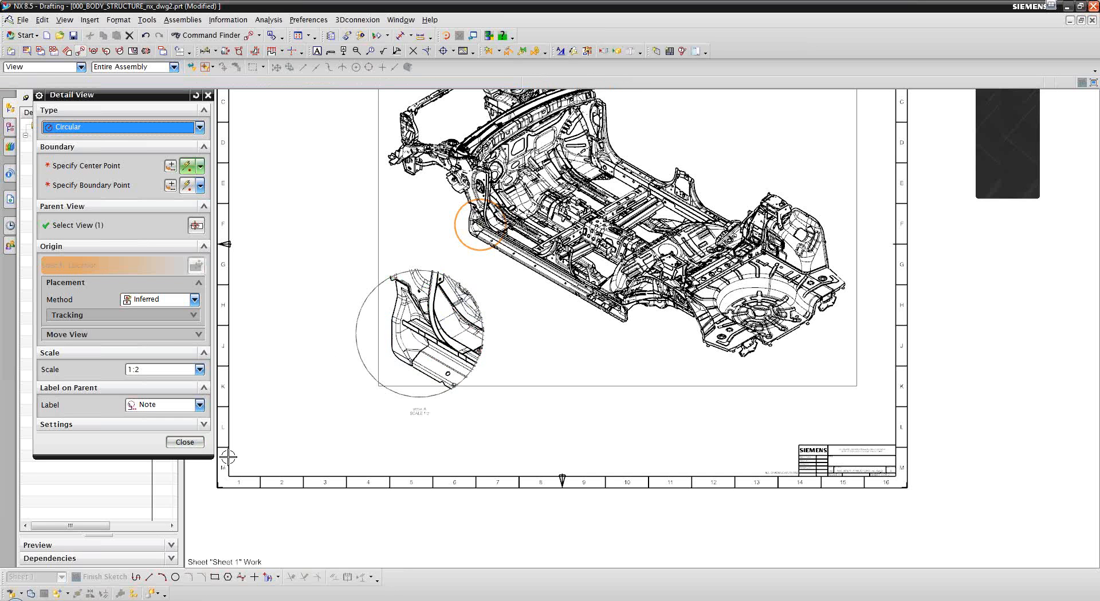
left_click(184, 442)
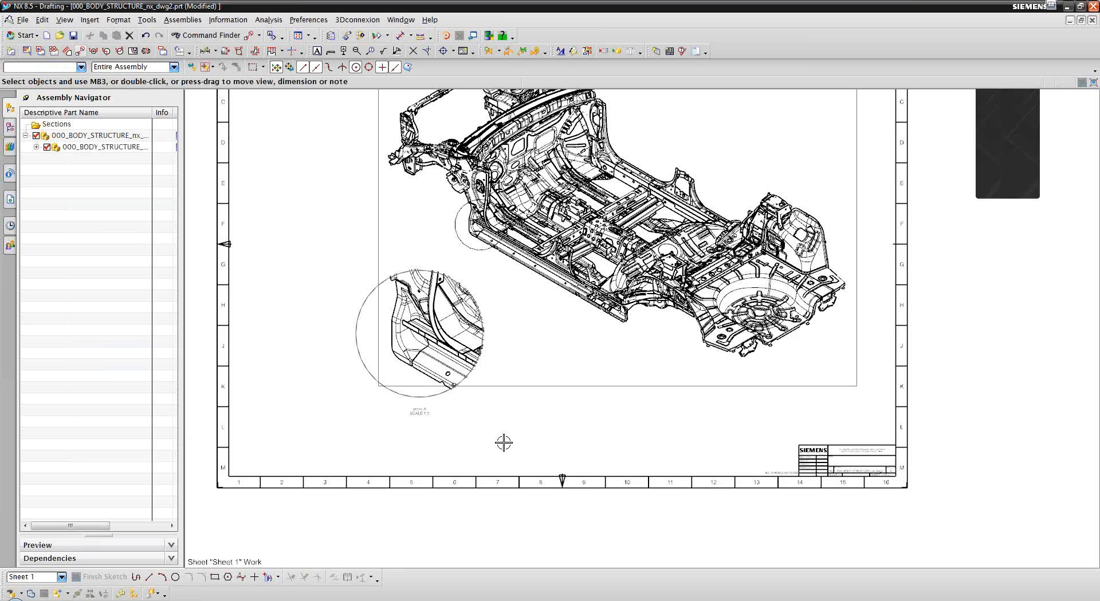
- Convert the detail view of the sill corner to an independent detail
scroll(503, 444, "up", 5)
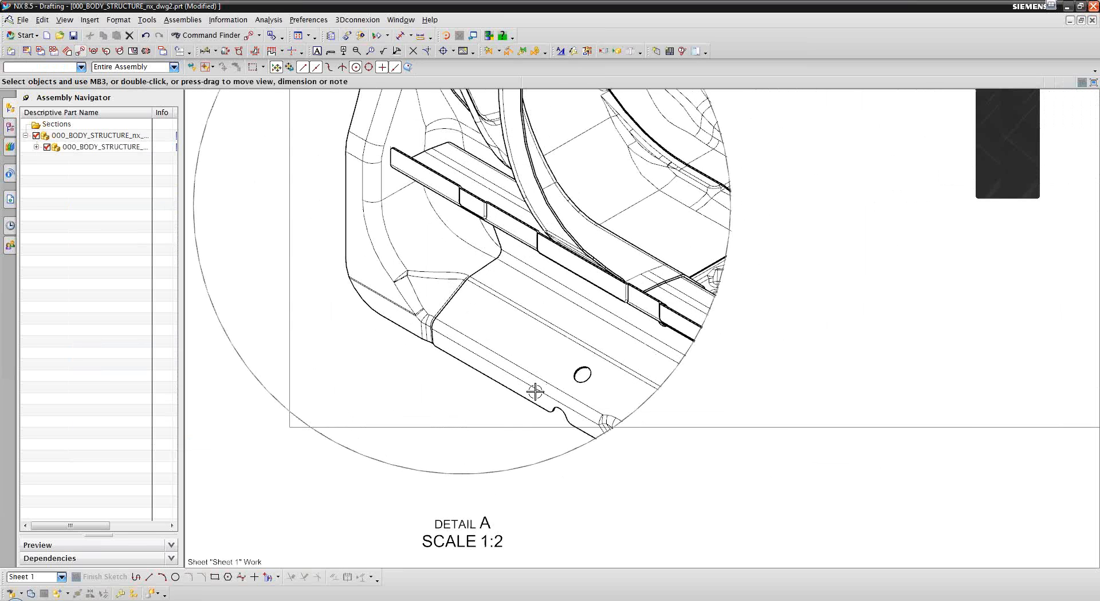
scroll(535, 391, "down", 1)
right_click(439, 417)
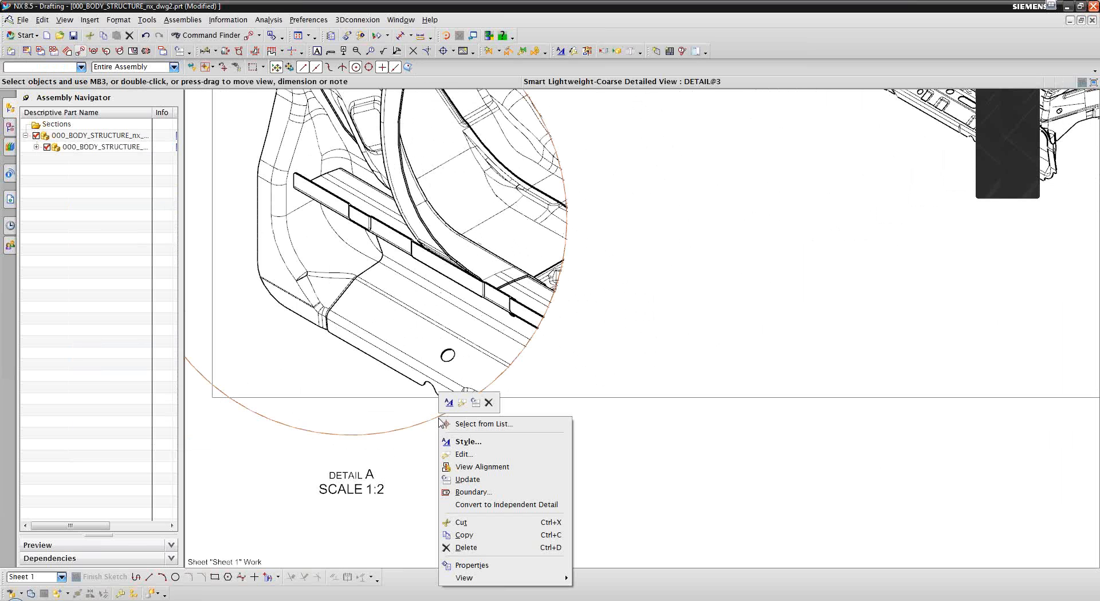
left_click(481, 504)
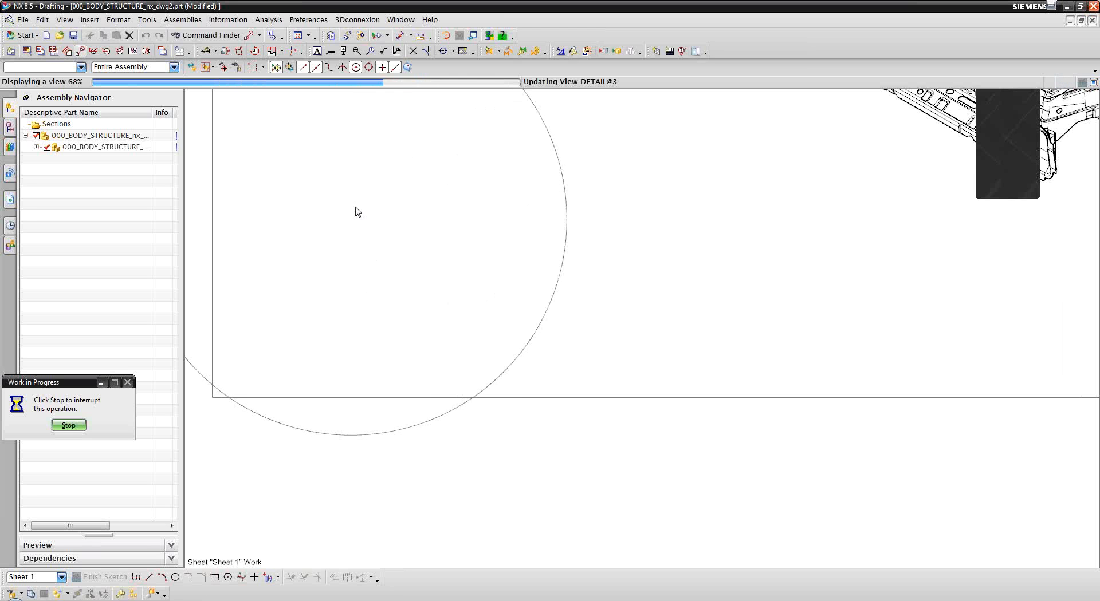
- Set the independent detail view's hidden lines to a dashed line style
right_click(437, 418)
left_click(465, 241)
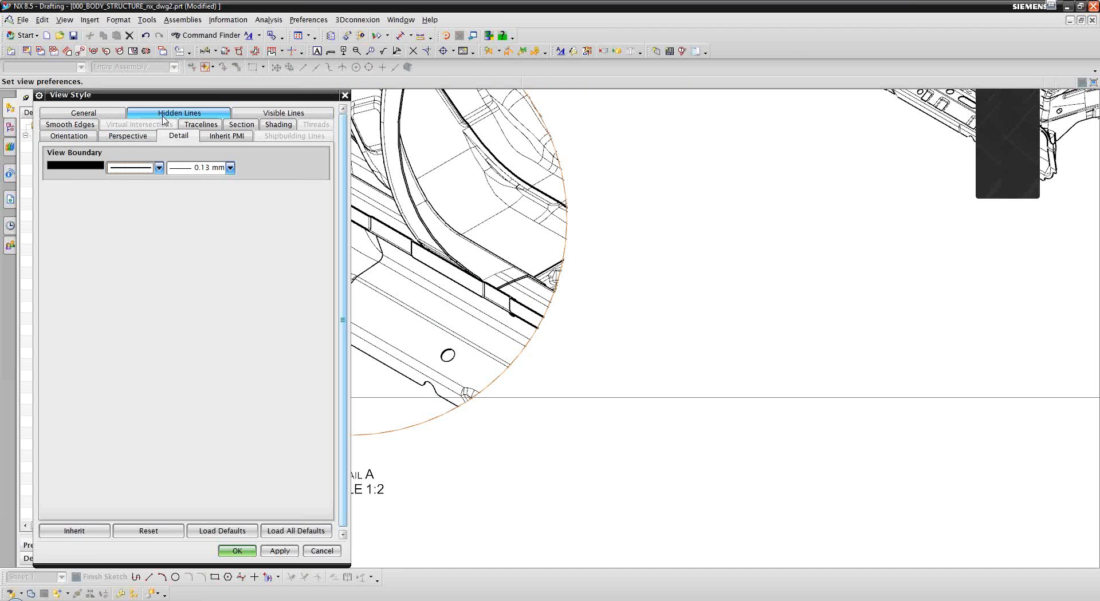
left_click(179, 113)
left_click(153, 165)
left_click(143, 201)
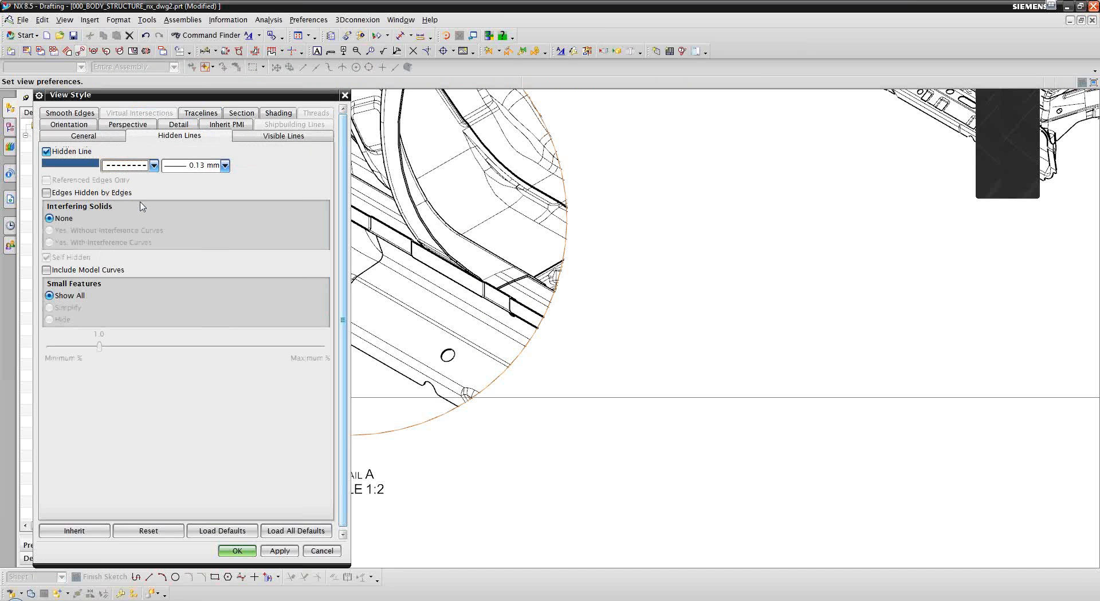
left_click(243, 551)
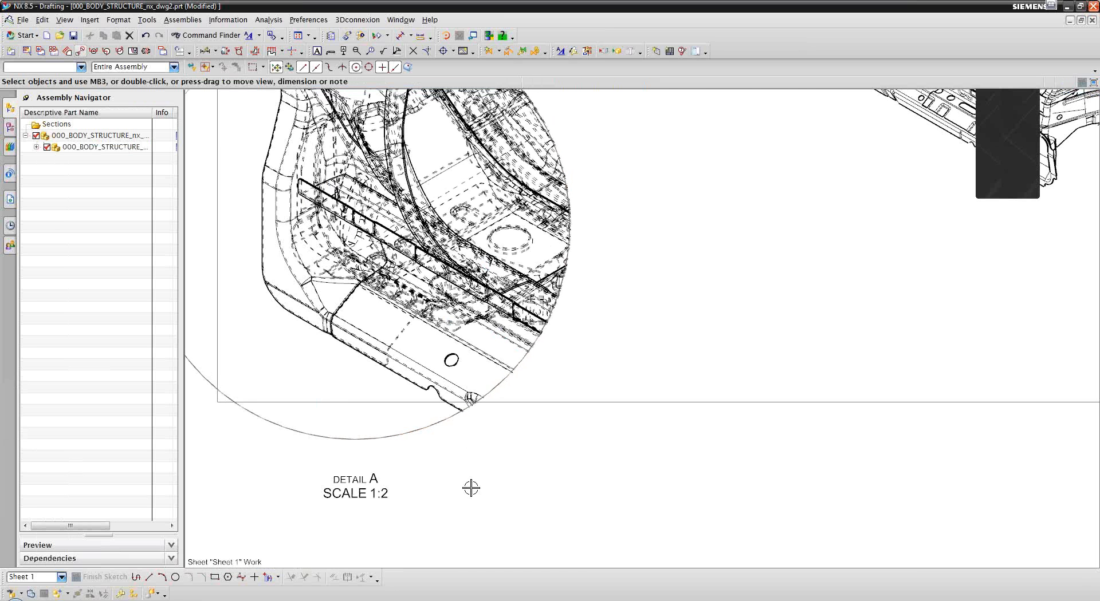
- Examine the hidden lines in the detail view and compare them with the isometric parent view
scroll(552, 502, "down", 2)
scroll(288, 523, "up", 1)
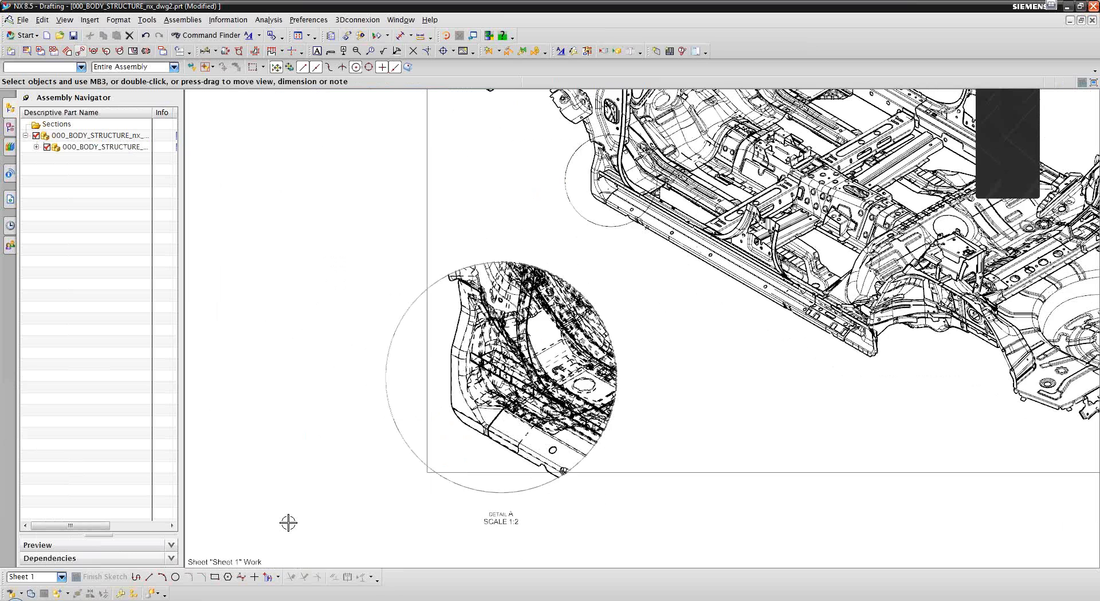
scroll(288, 522, "up", 4)
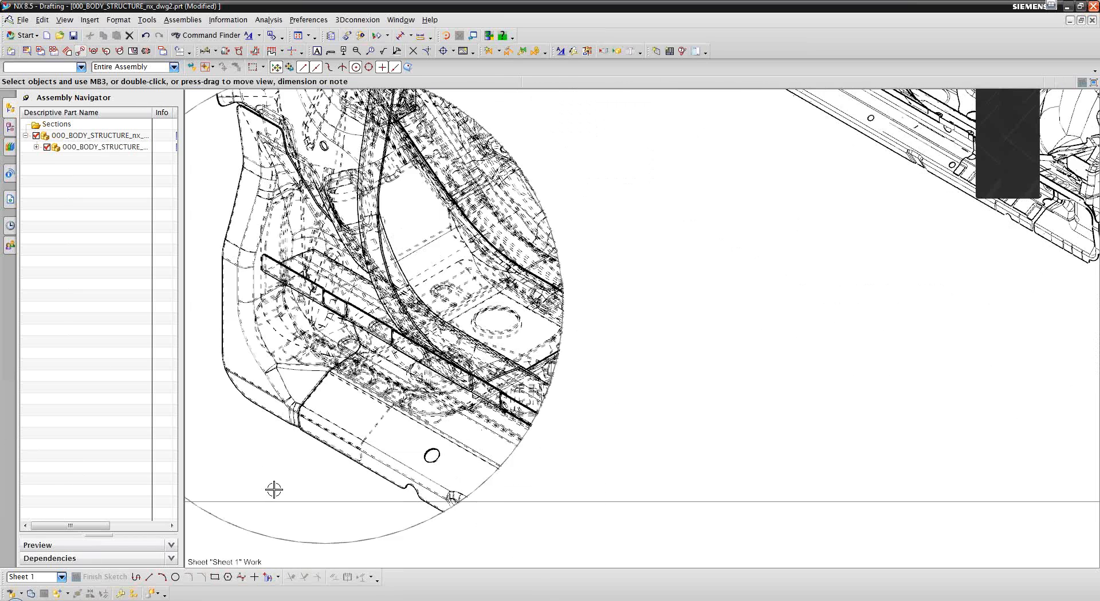
scroll(274, 489, "up", 1)
scroll(507, 515, "down", 3)
scroll(615, 400, "down", 4)
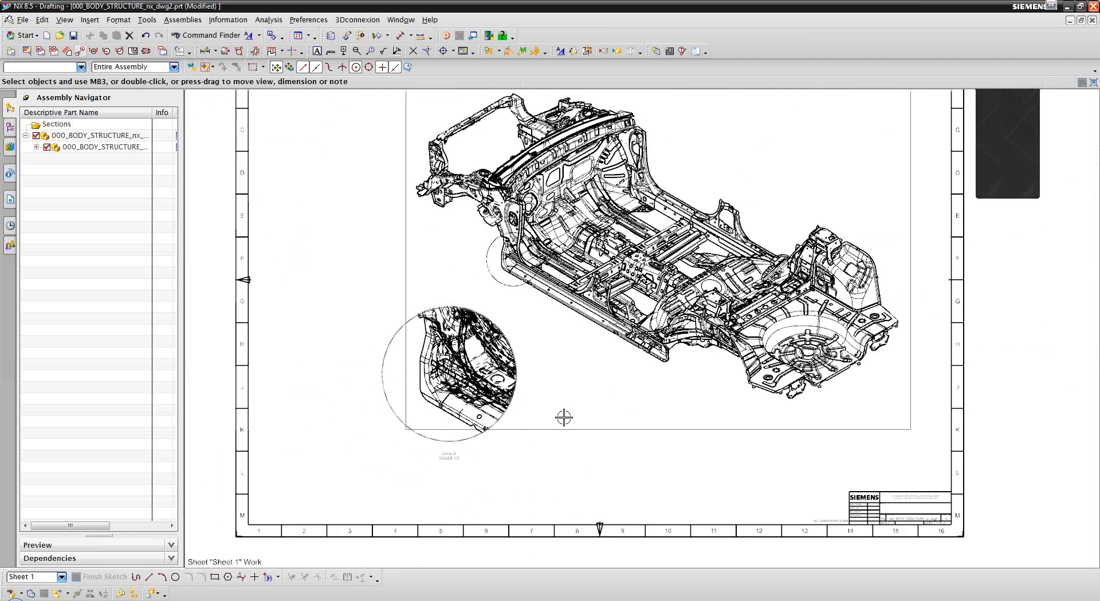
- Switch to the 000_BODY_STRUCTURE_nx_dwg1.prt drawing
left_click(401, 20)
left_click(443, 115)
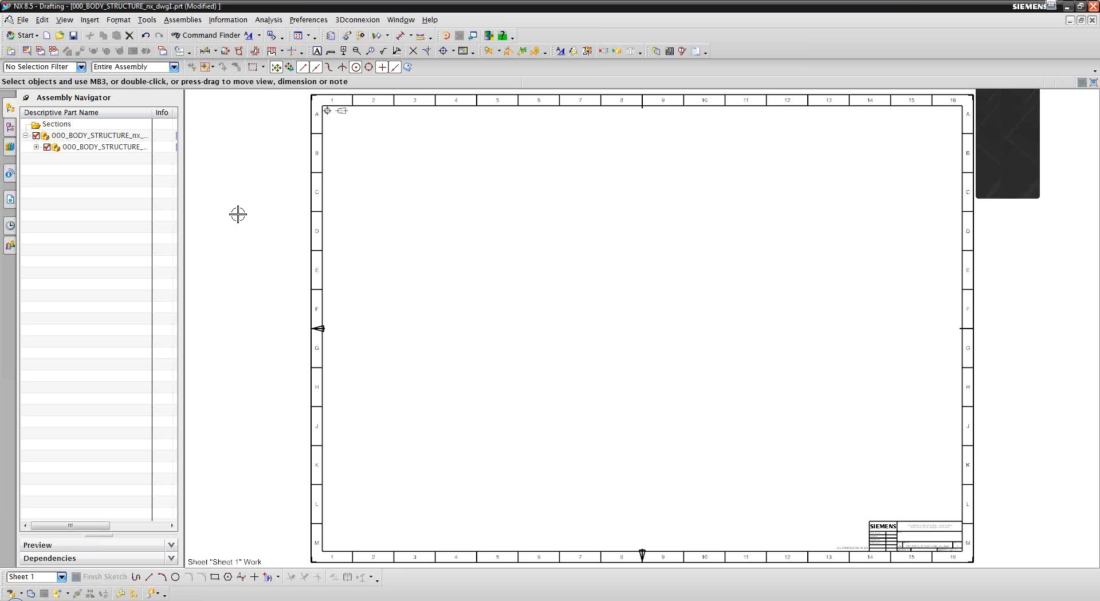
left_click(26, 51)
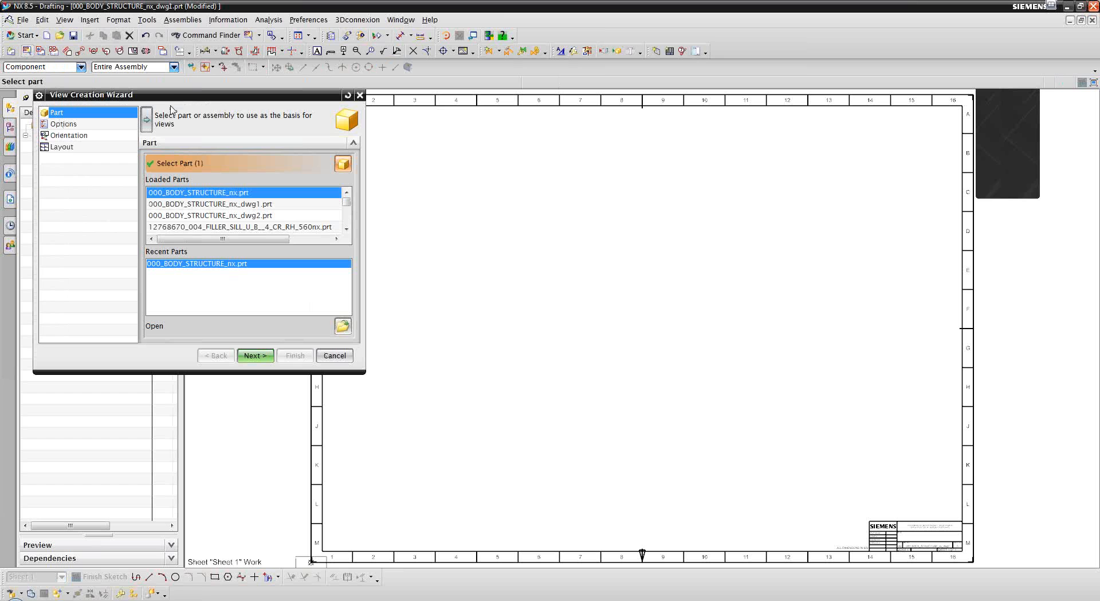
left_click_drag(169, 93, 387, 166)
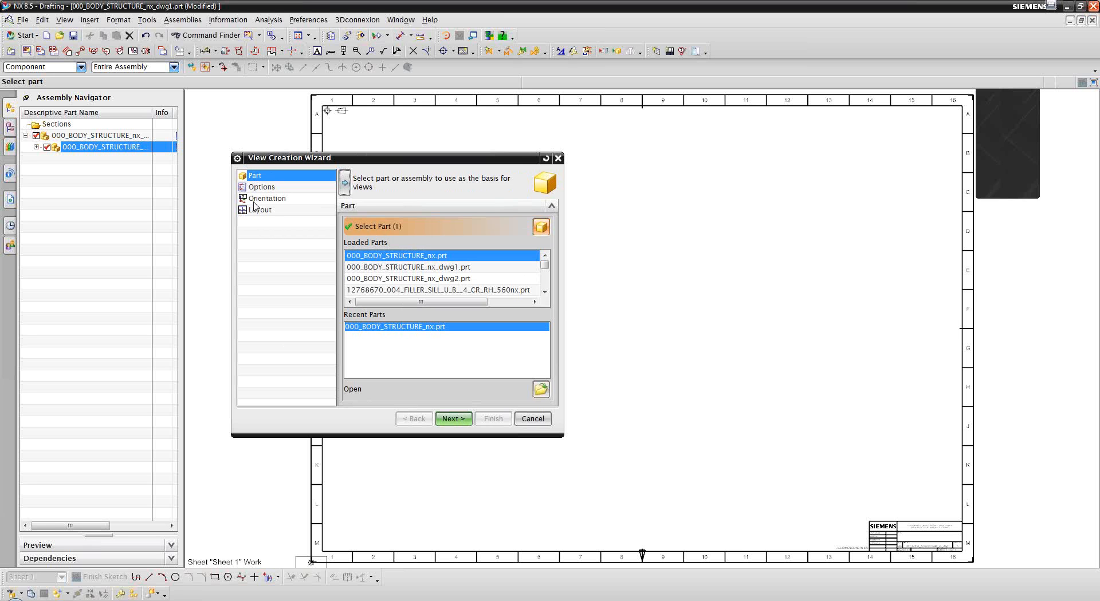
left_click(532, 419)
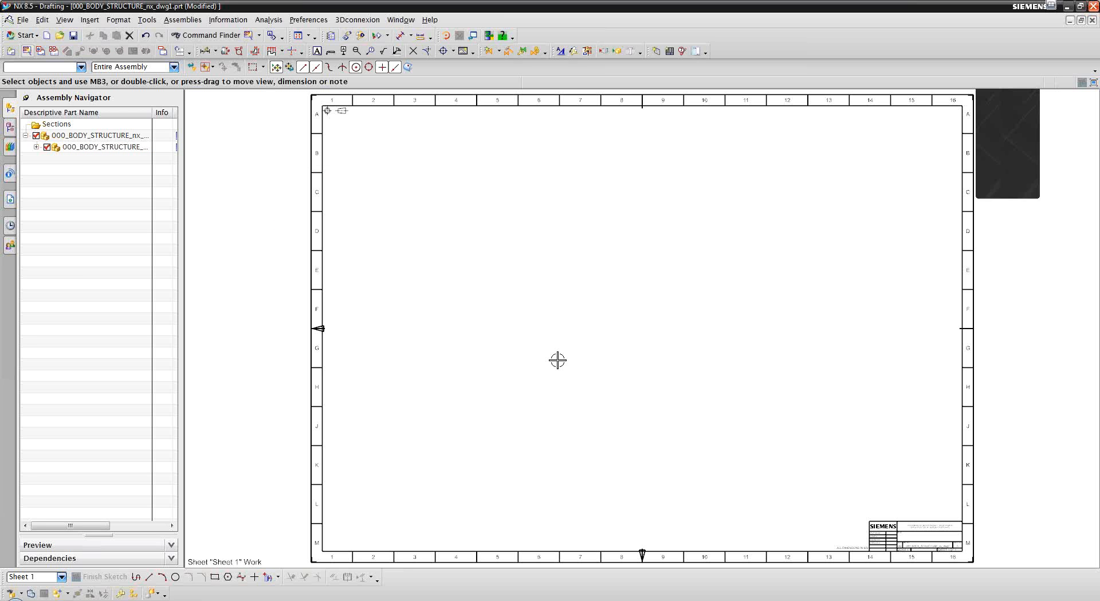
left_click(314, 21)
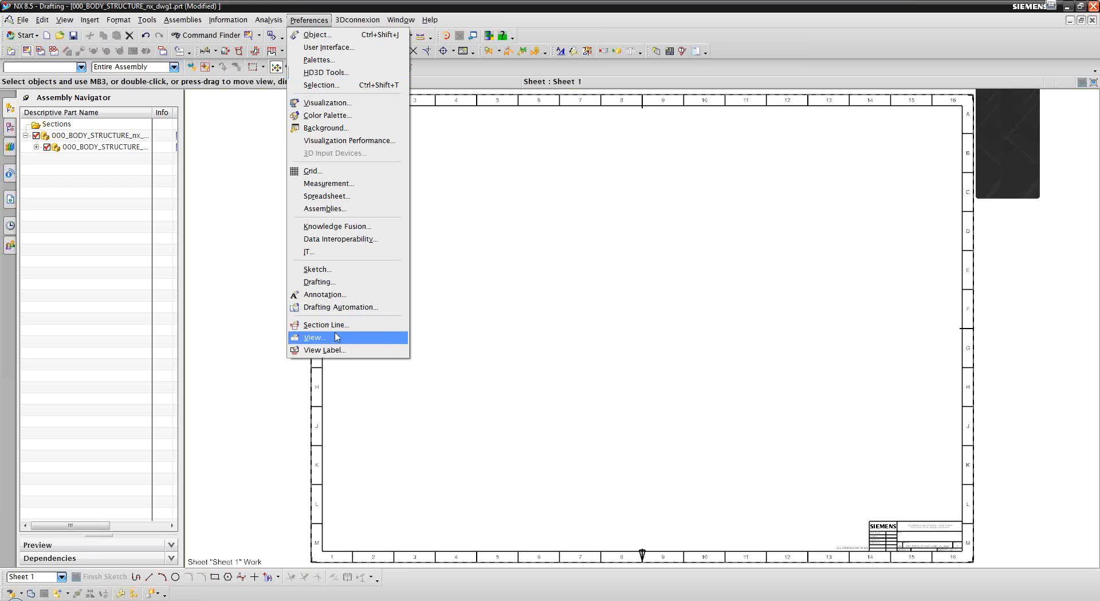
left_click(336, 339)
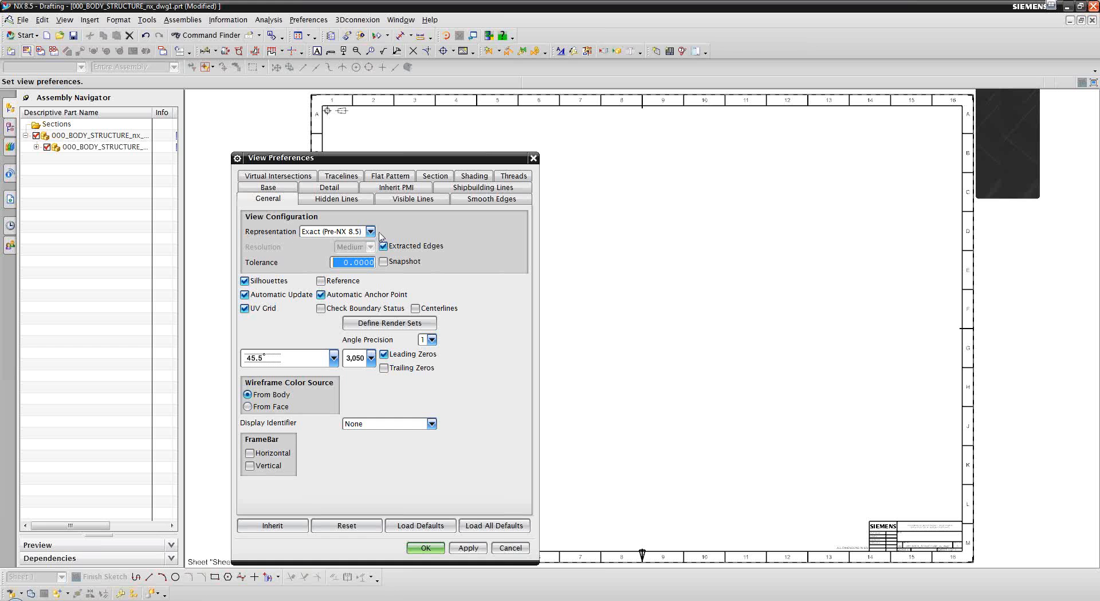
left_click(510, 548)
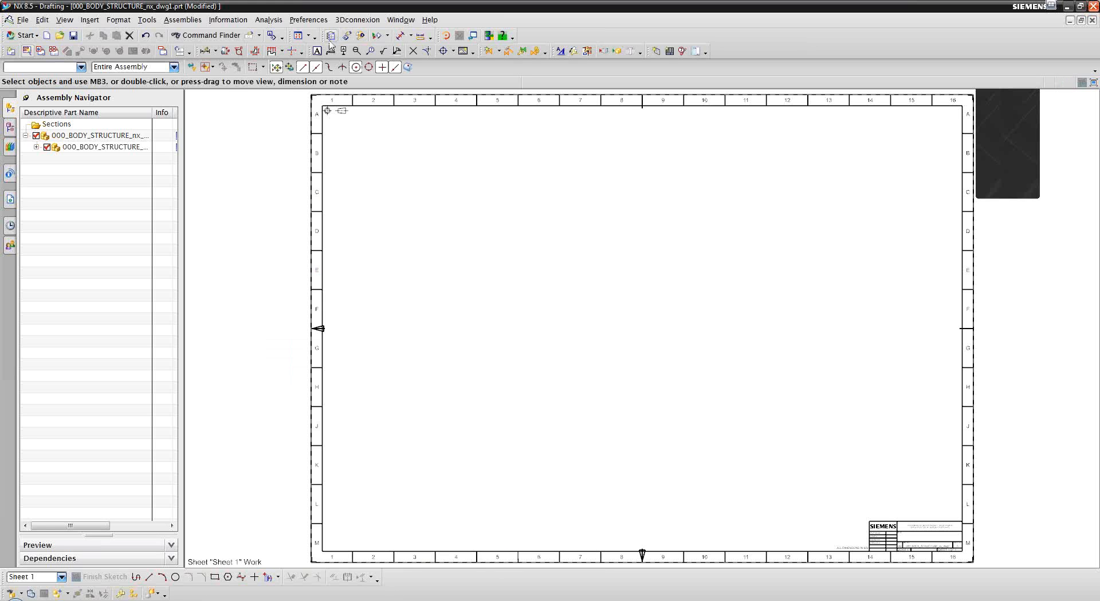
- Set the drafting preferences to show the View Creation Wizard's large assembly option when the component count exceeds 100
left_click(309, 20)
left_click(338, 280)
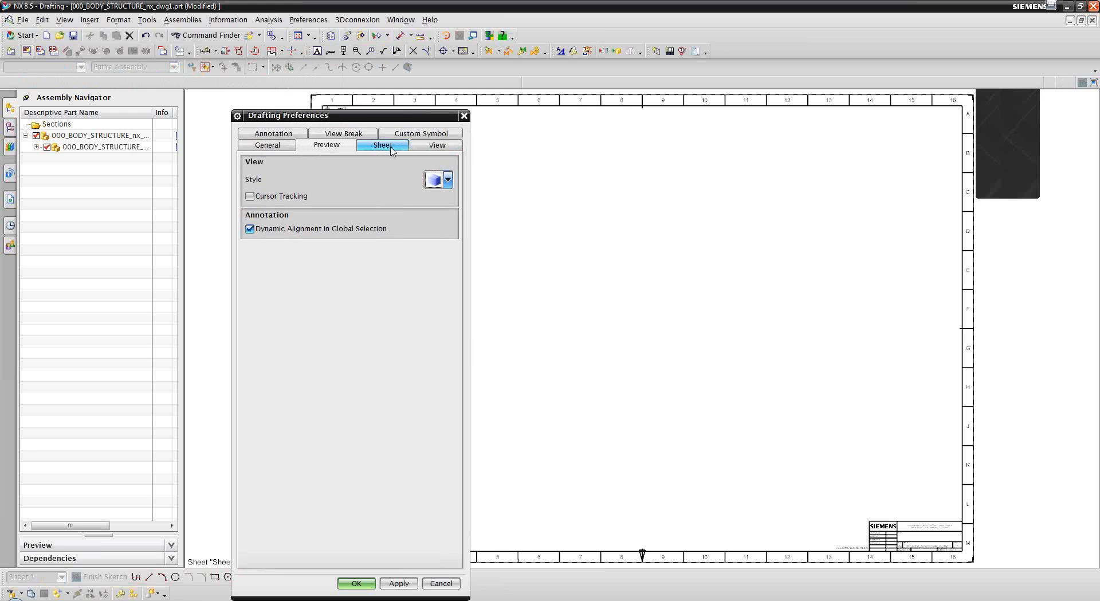
left_click(283, 147)
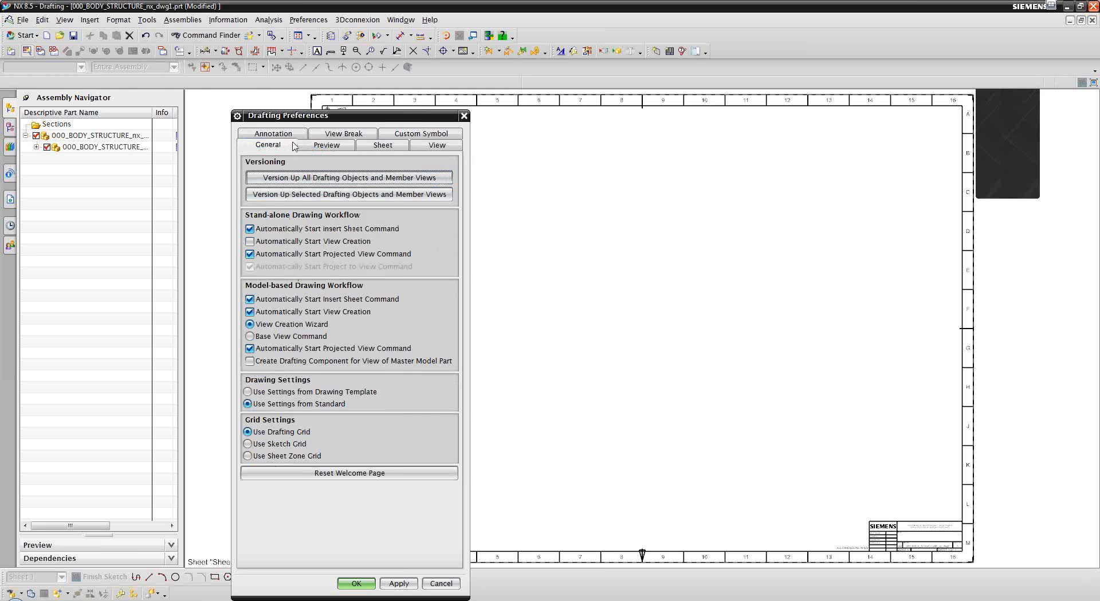
left_click(422, 150)
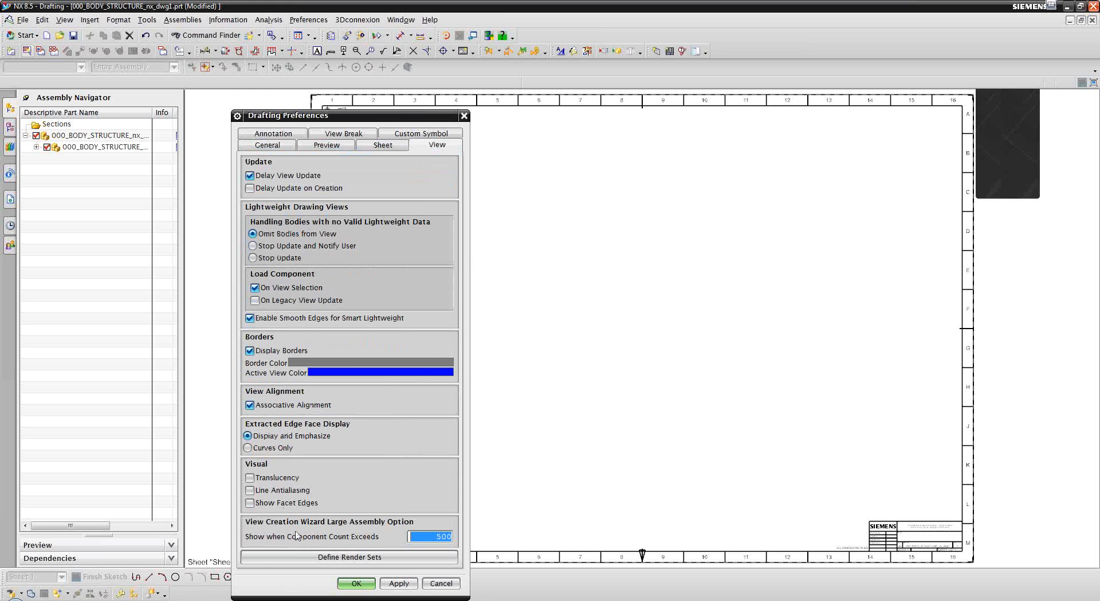
double_click(443, 539)
type("100")
left_click(368, 585)
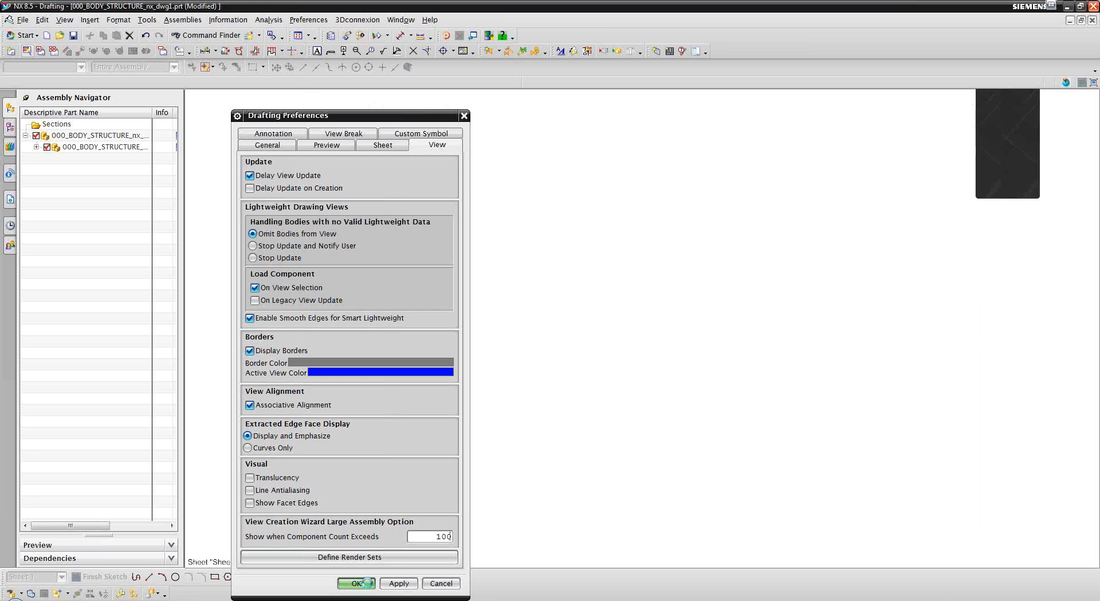
- Start view creation for 000_BODY_STRUCTURE_nx.prt with automatically optimized Smart Lightweight, Coarse large assembly settings and Auto-Scale to Fit
left_click(27, 51)
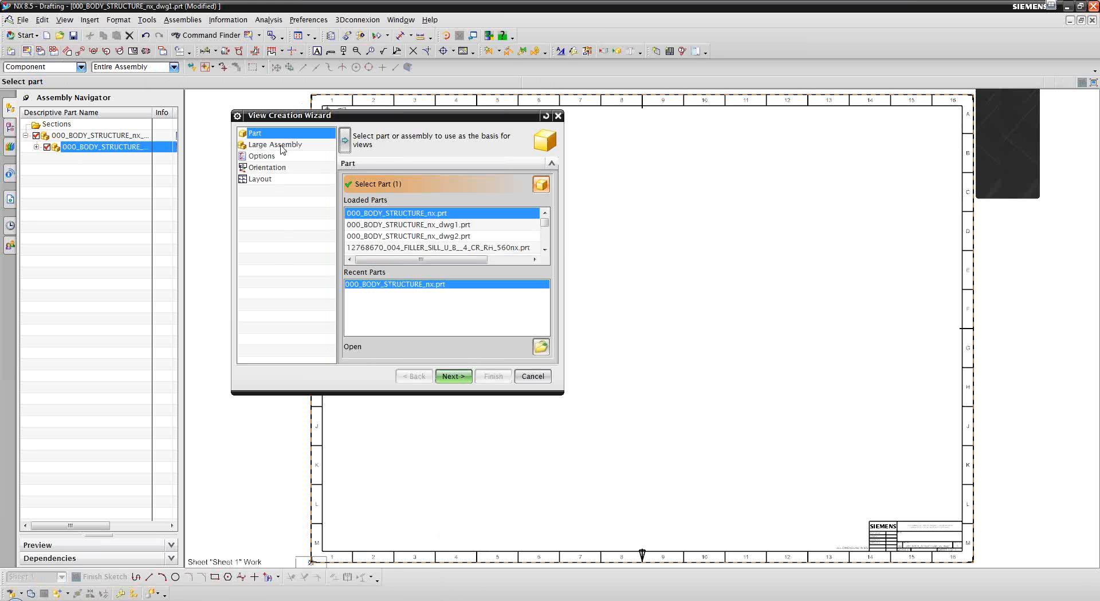
left_click(455, 377)
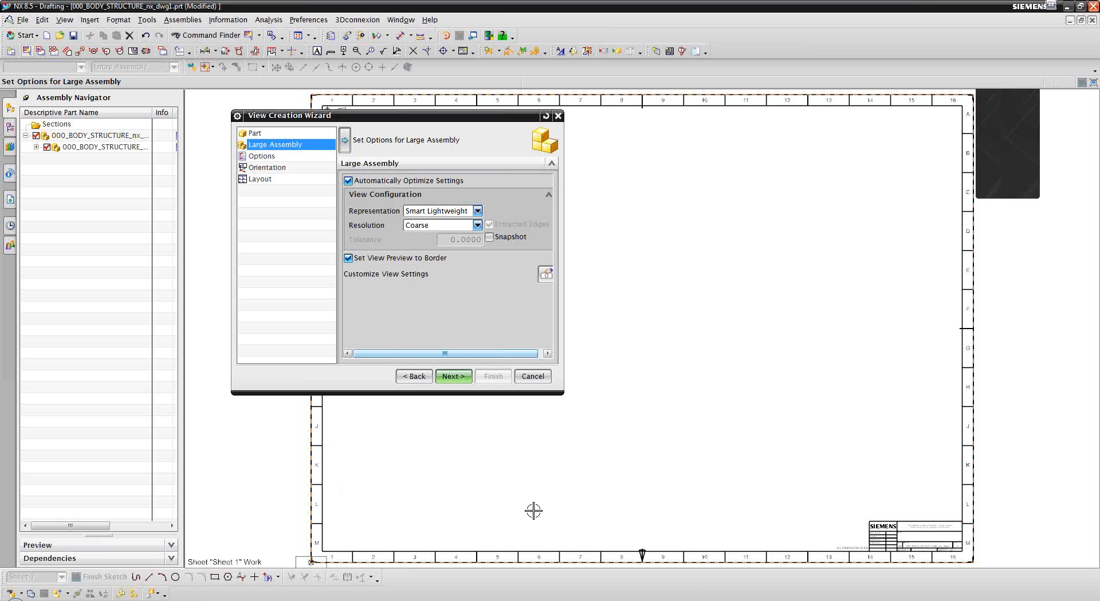
left_click(452, 376)
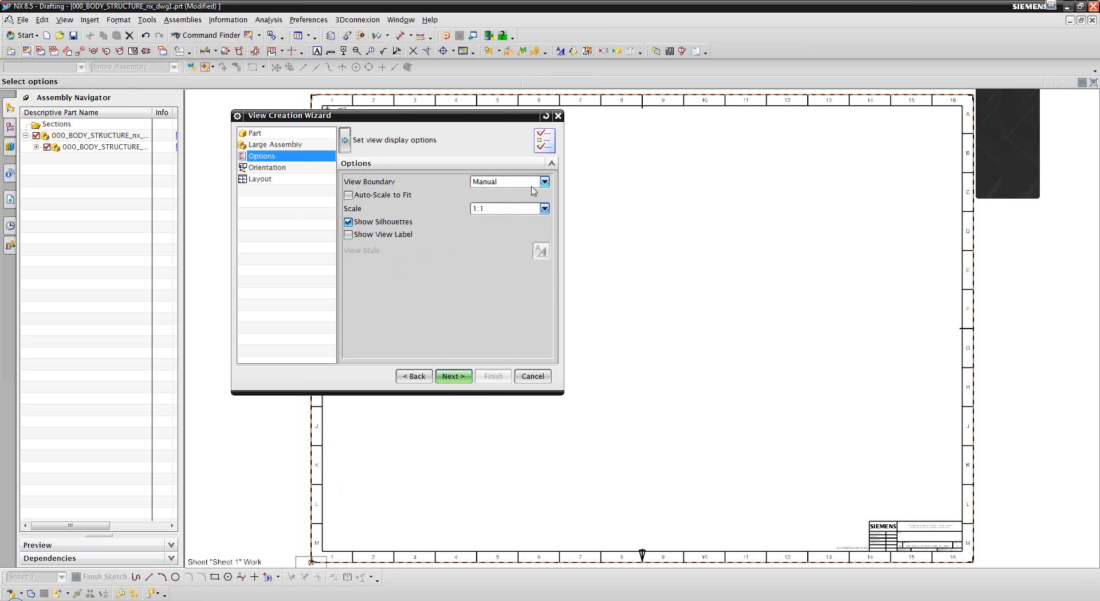
left_click(348, 195)
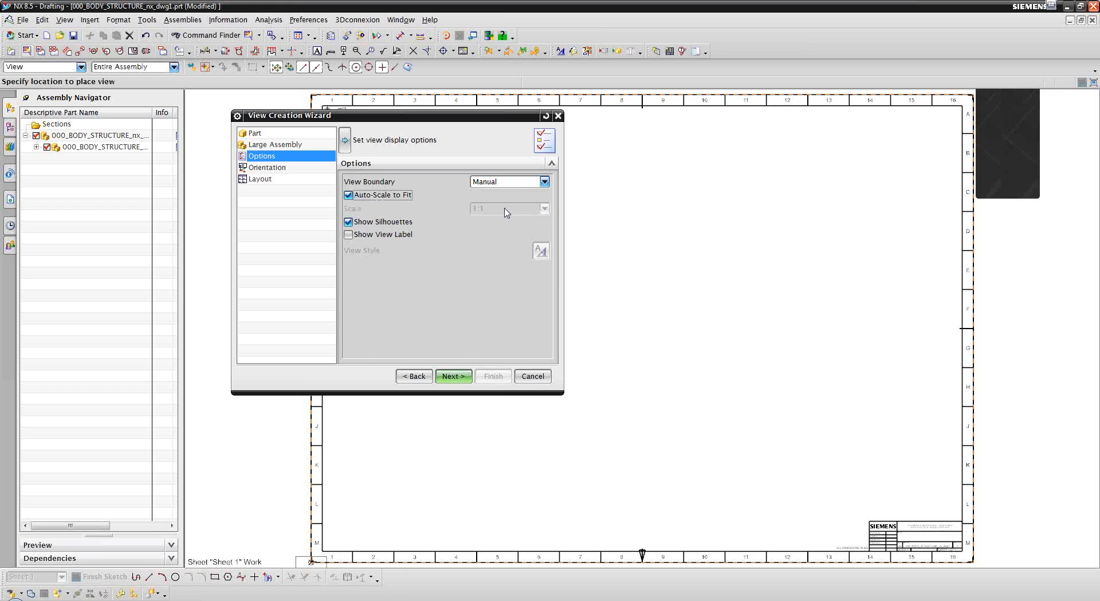
- Lay out front, top, right and isometric views around a centre point near the middle of the sheet and finish the wizard
left_click(267, 168)
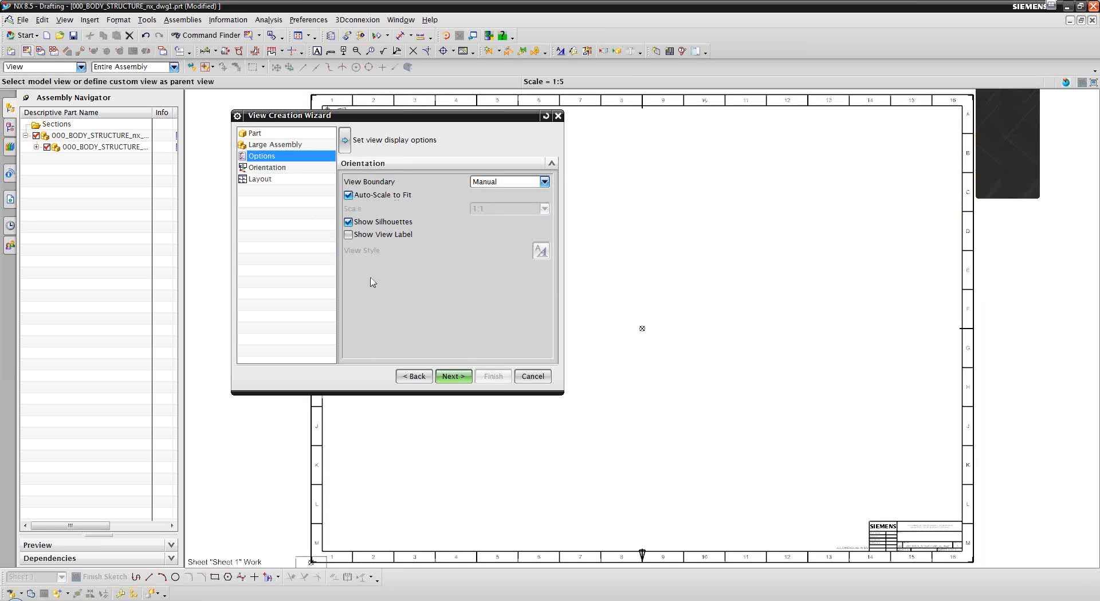
left_click(453, 377)
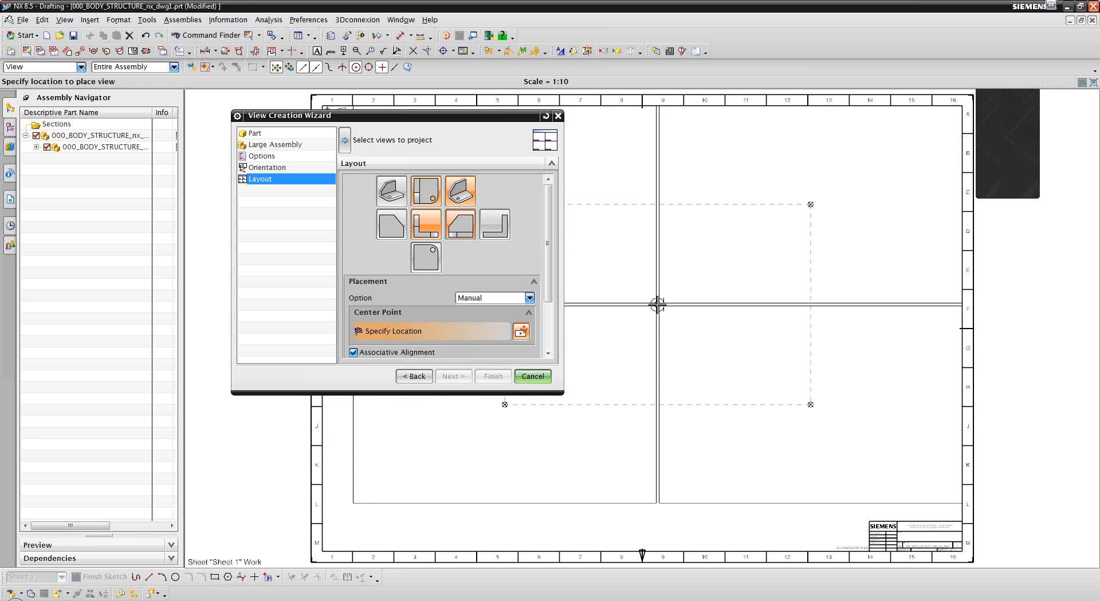
left_click(656, 305)
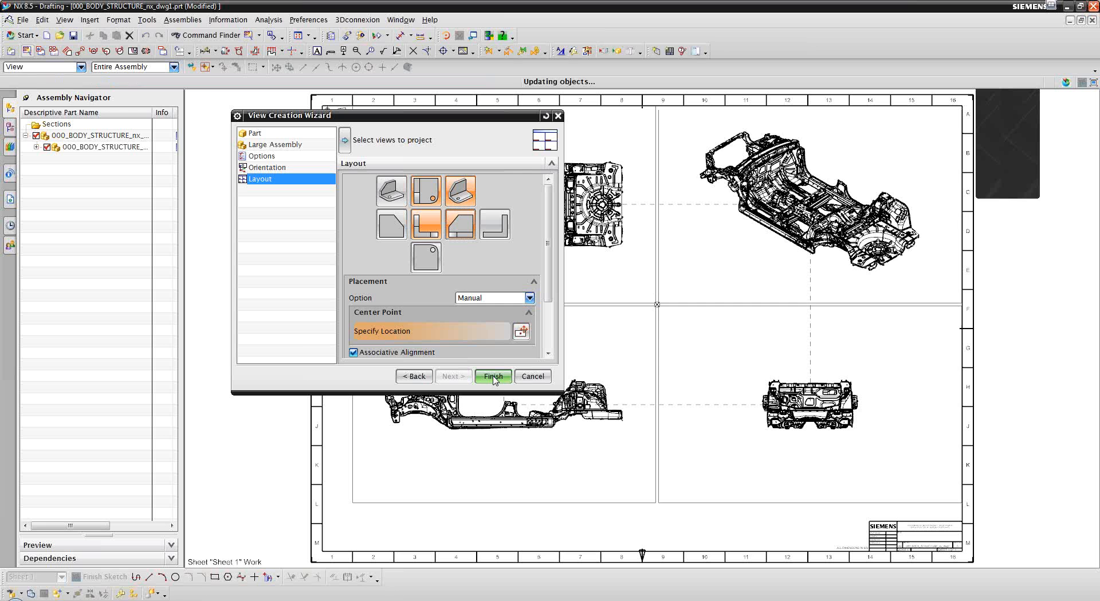
left_click(493, 377)
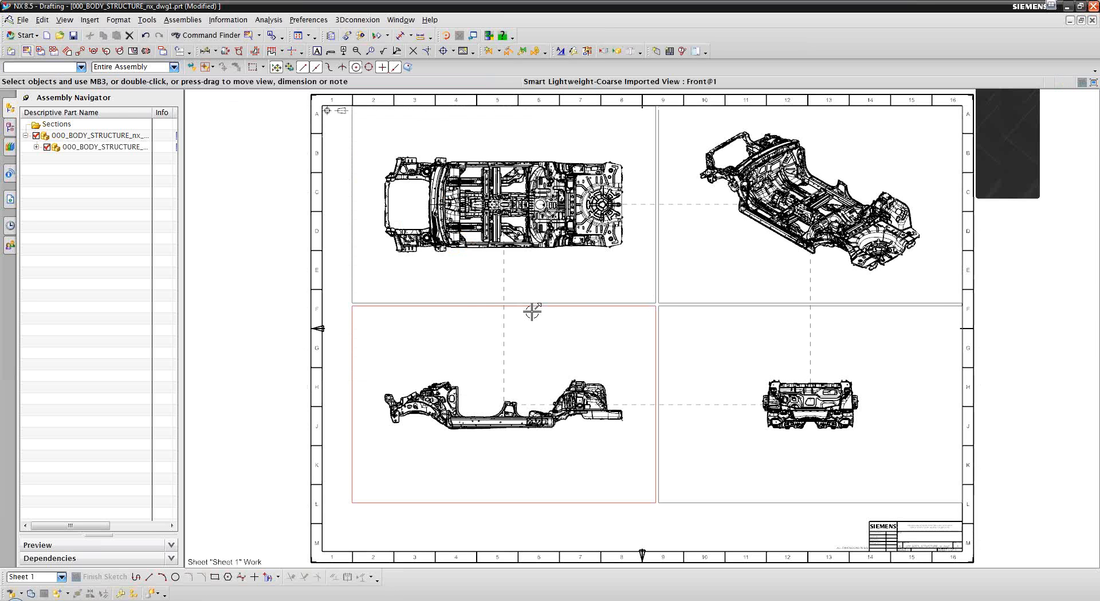
- Add an inferred diameter dimension to the inner circle of the hole in the top view's upper-right corner, placing it diagonally beyond the outline
scroll(628, 368, "up", 7)
left_click(206, 53)
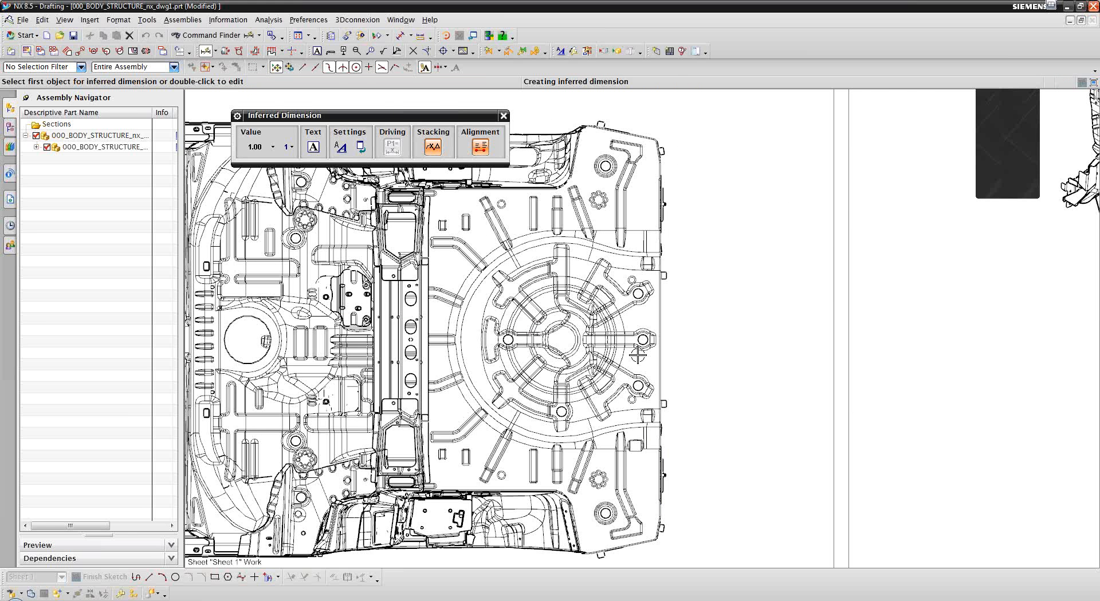
scroll(638, 356, "up", 5)
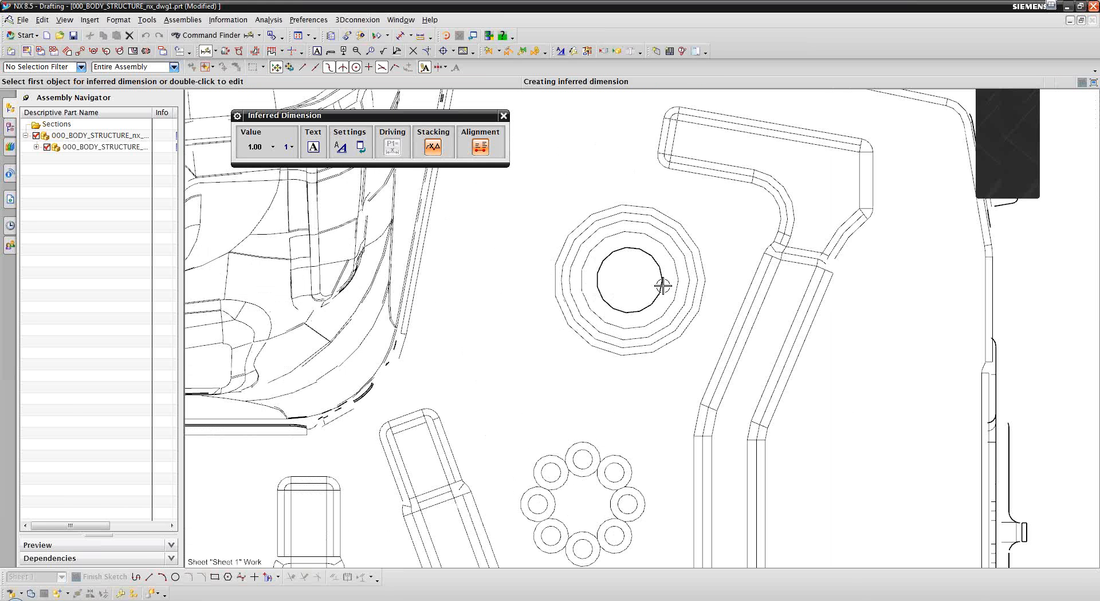
scroll(643, 312, "down", 1)
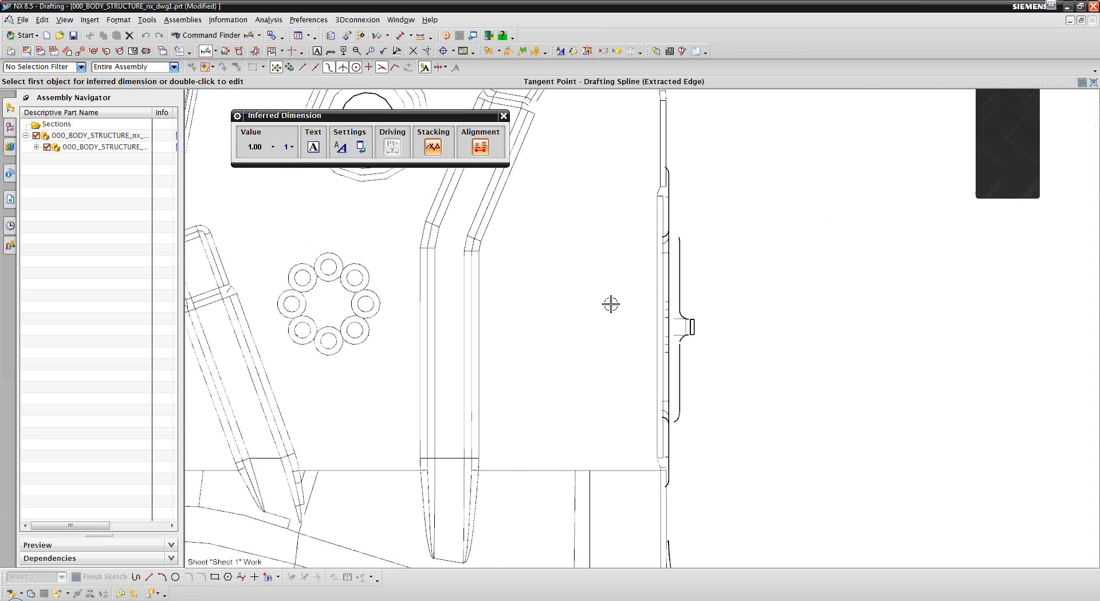
left_click(709, 289)
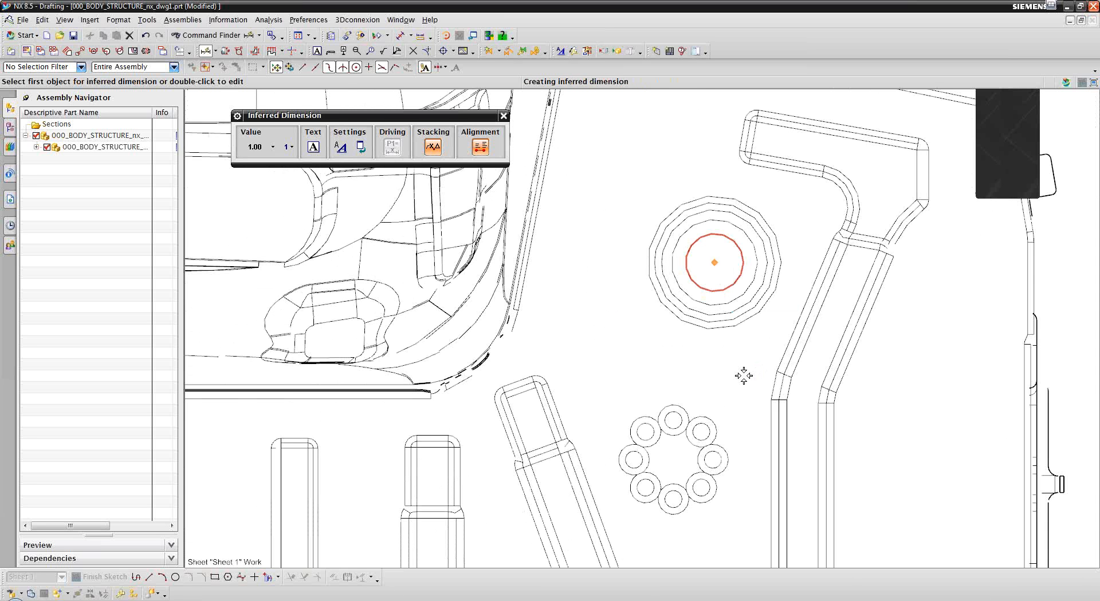
scroll(744, 376, "down", 5)
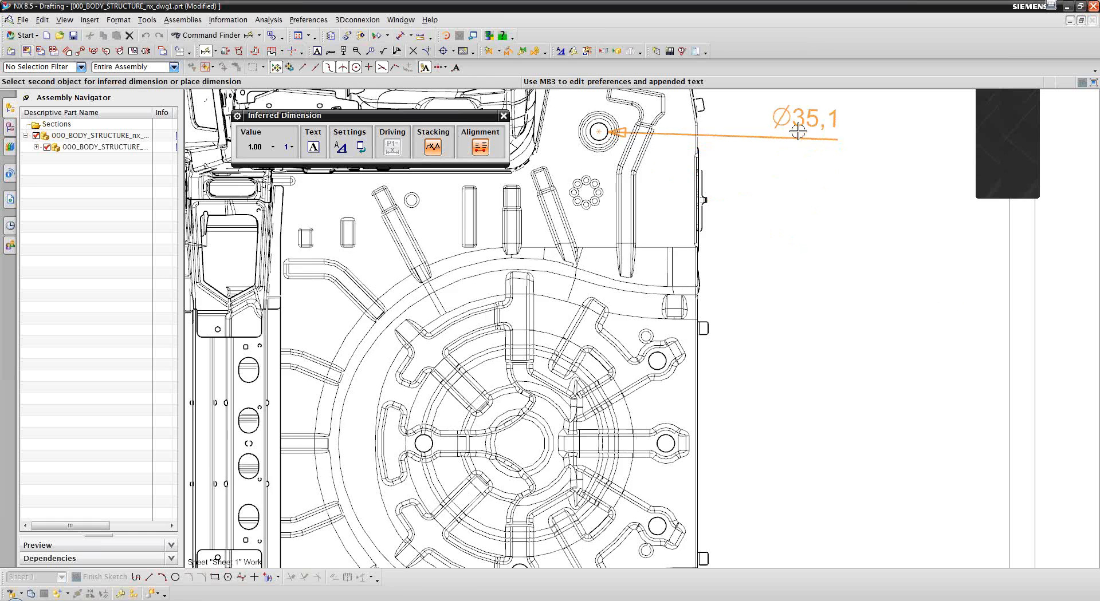
scroll(797, 132, "up", 3)
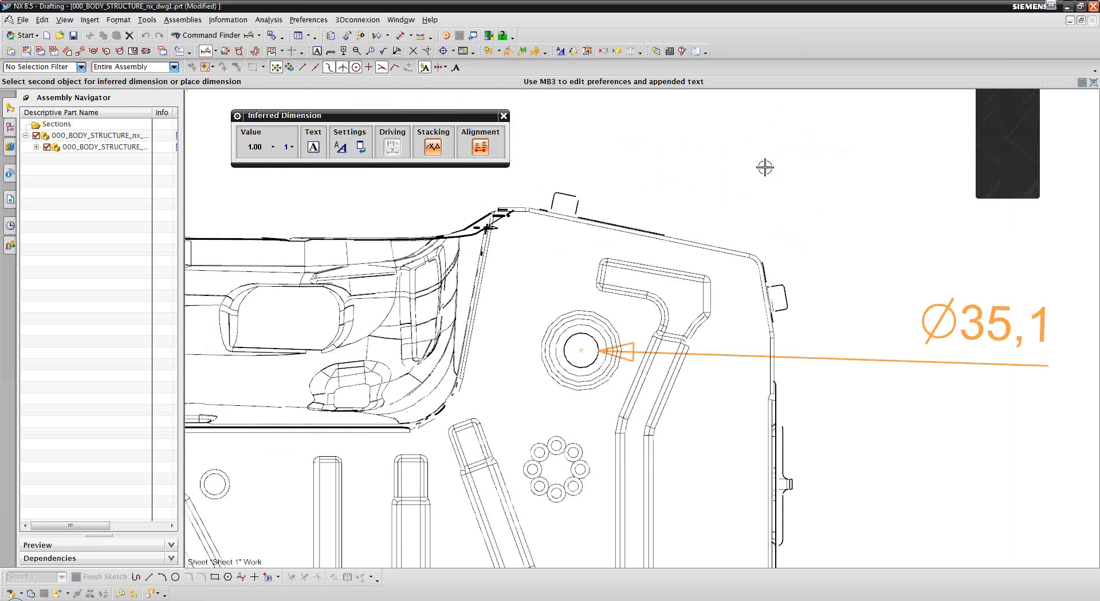
scroll(765, 167, "up", 1)
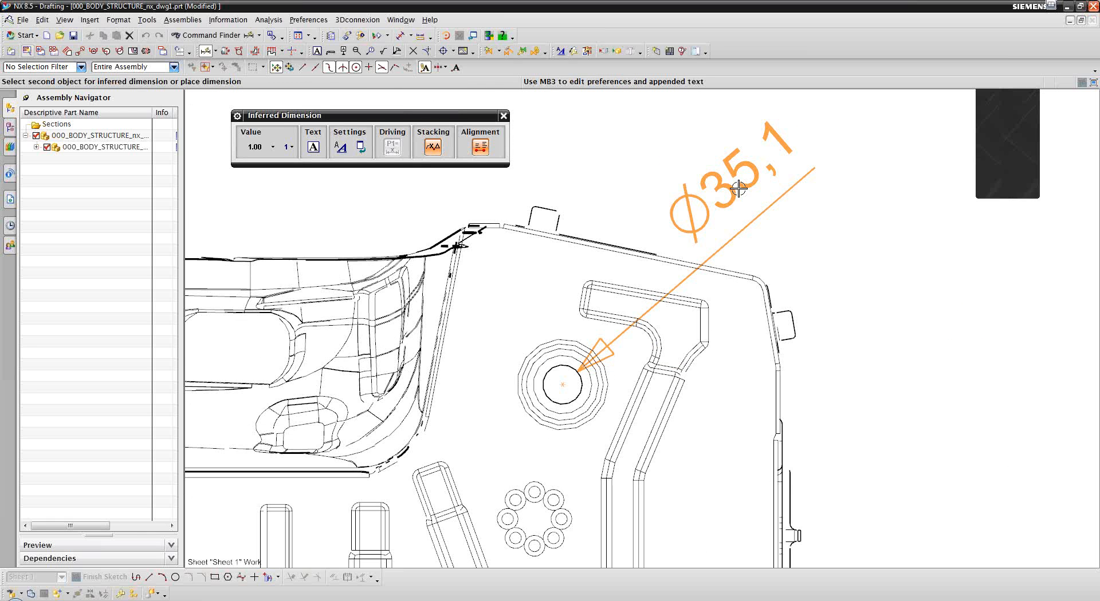
left_click(739, 188)
- Add a vertical dimension from the centre of the rear floor's rightmost middle hole to the hole below it, placed outside the body outline
scroll(827, 434, "down", 2)
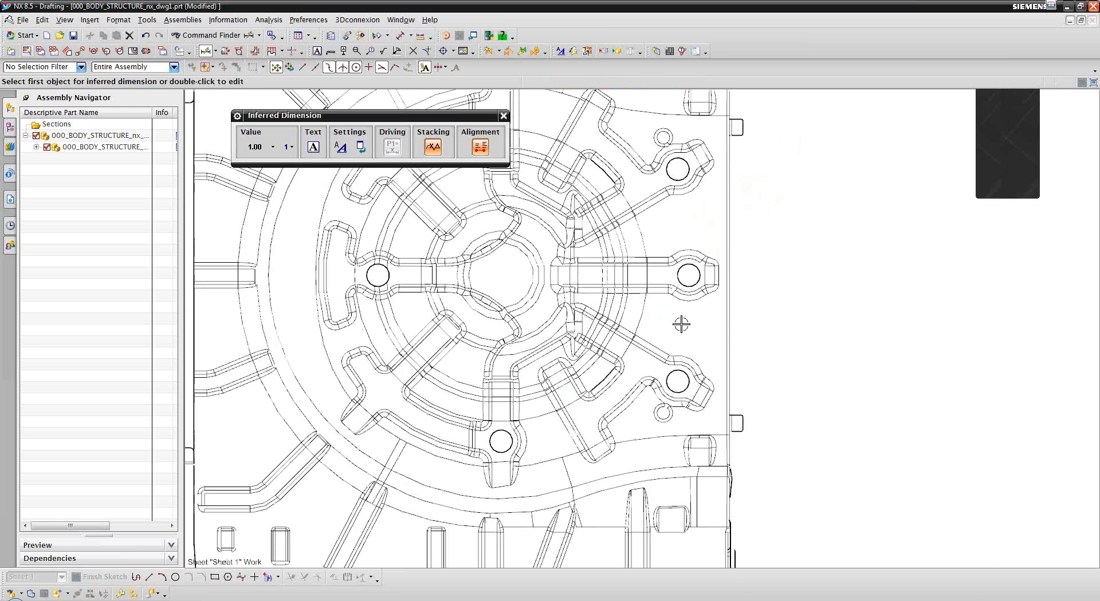
left_click(687, 286)
left_click(684, 372)
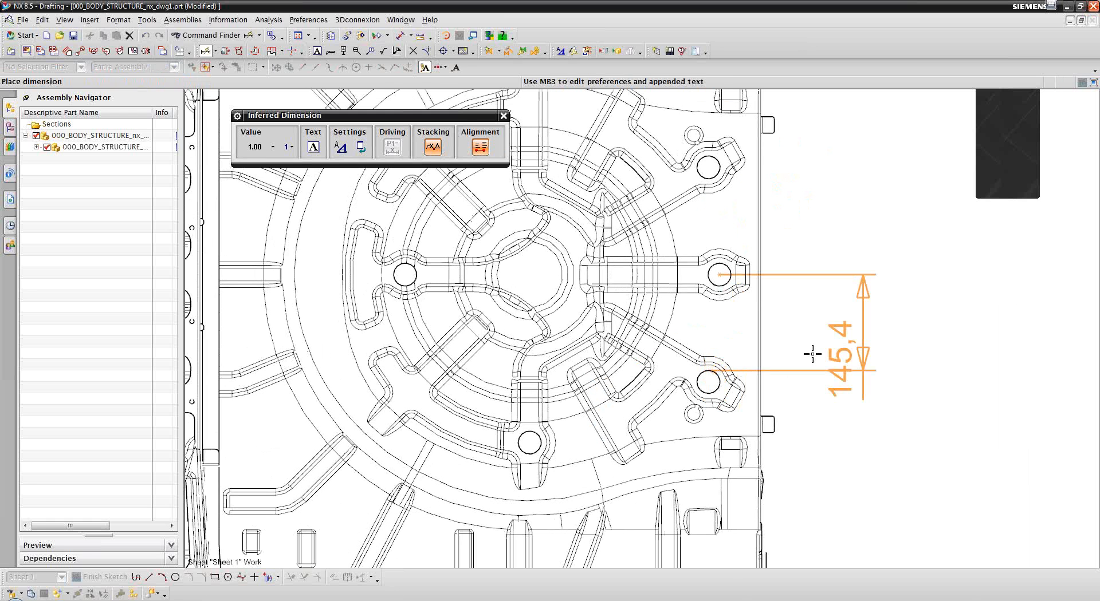
left_click(812, 354)
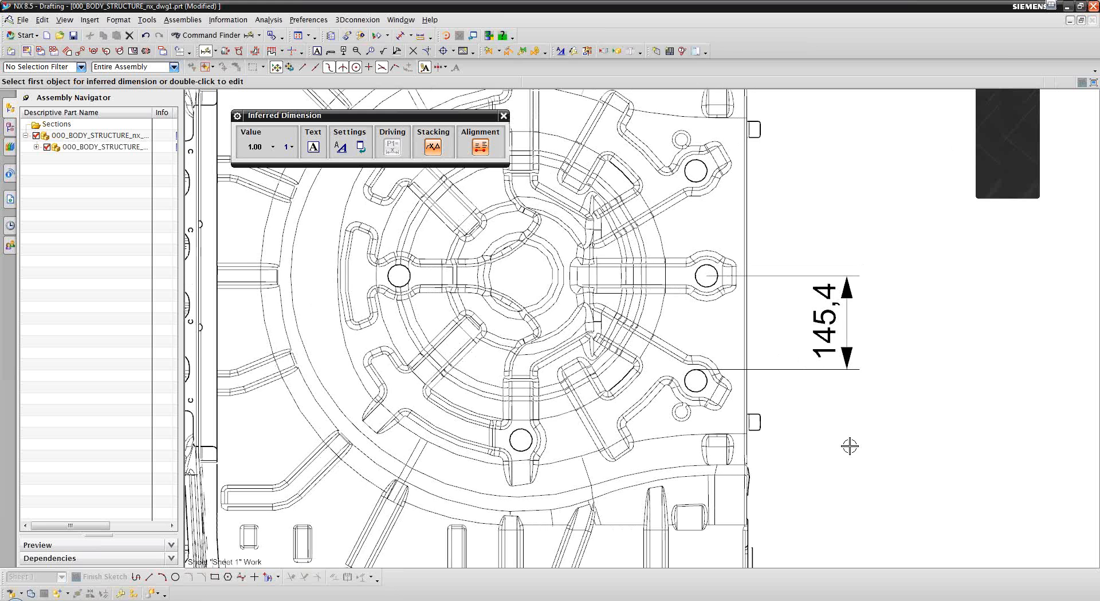
- Examine the dimensioned rear floor and its lower corner in the top view, as well as the overall sheet layout
scroll(586, 353, "down", 5)
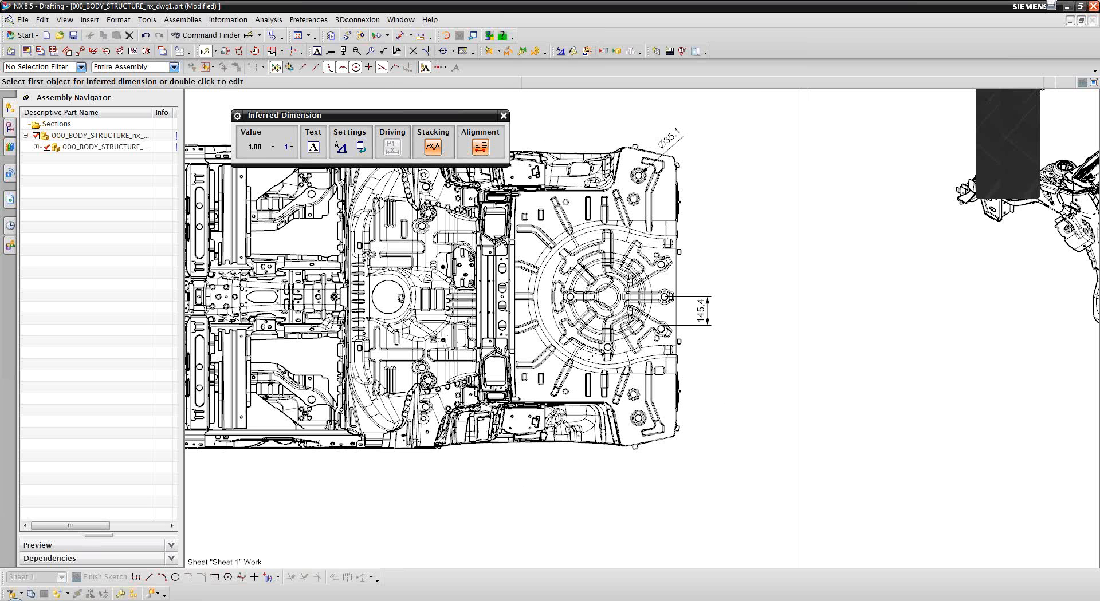
scroll(338, 256, "up", 2)
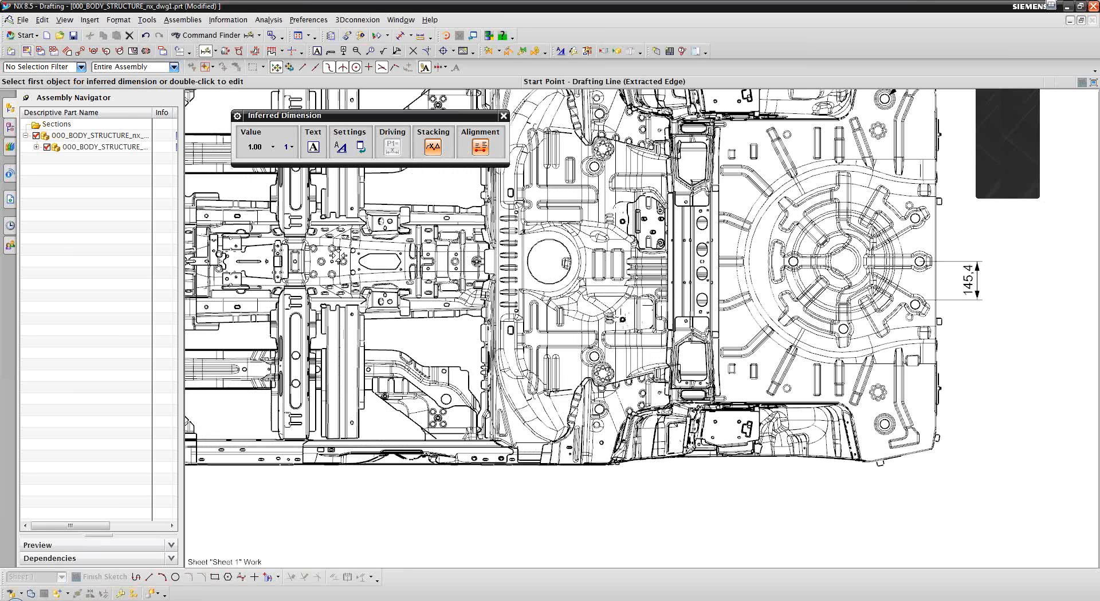
scroll(606, 443, "up", 5)
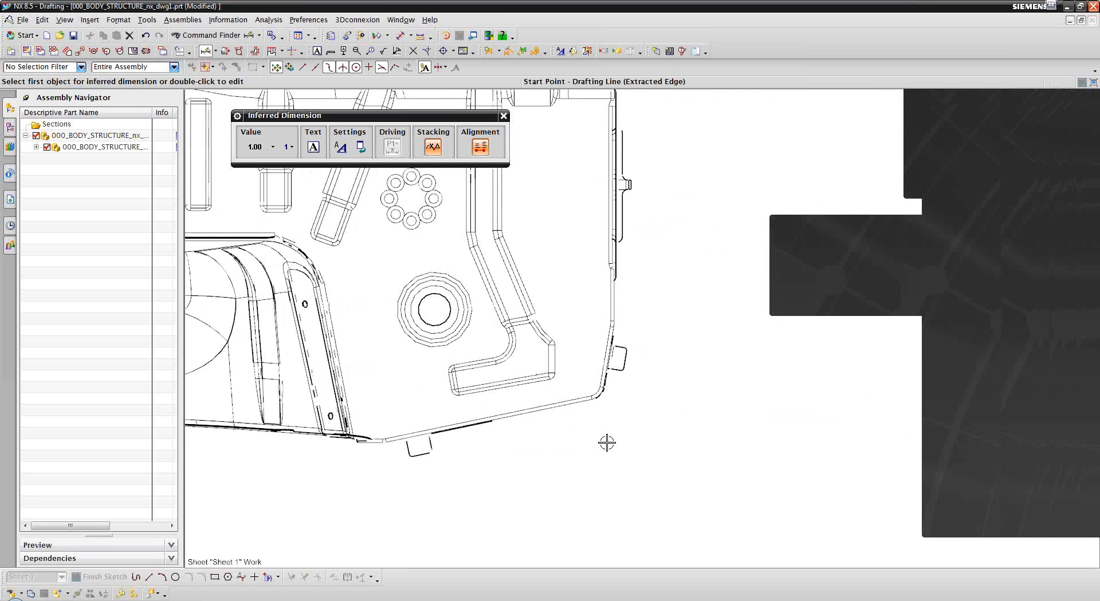
scroll(606, 443, "down", 5)
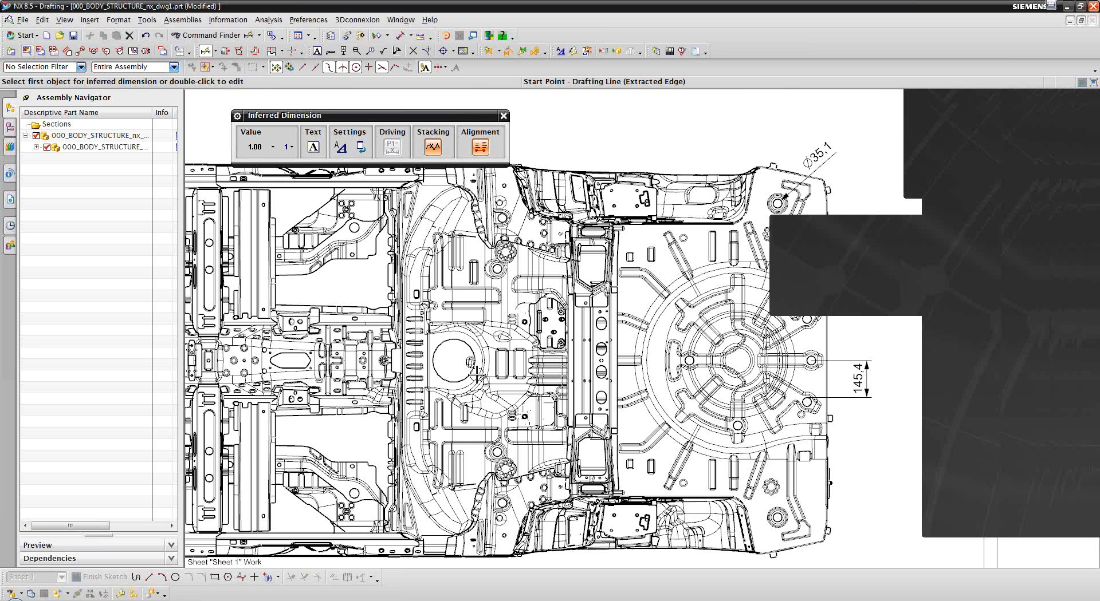
scroll(476, 375, "down", 3)
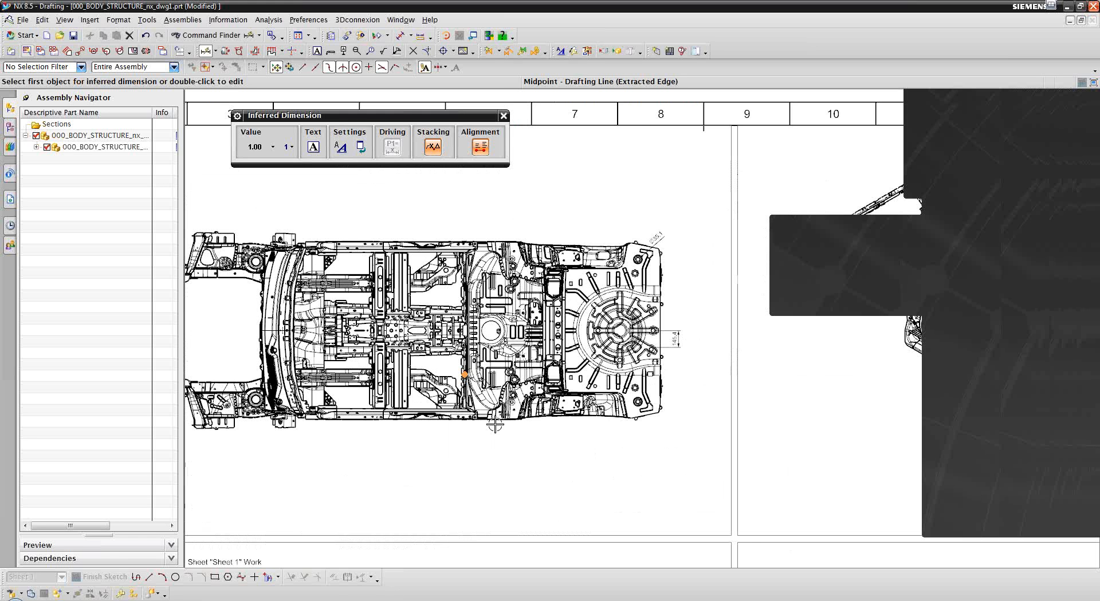
scroll(495, 424, "down", 3)
- Switch to the running PowerPoint slide show
mouse_move(205, 600)
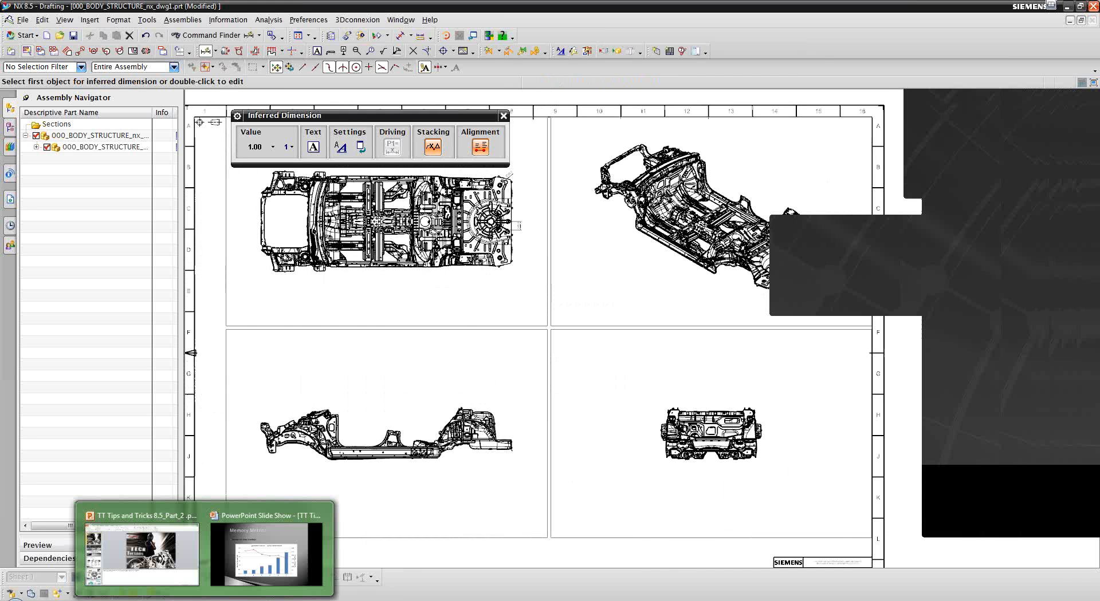
left_click(266, 555)
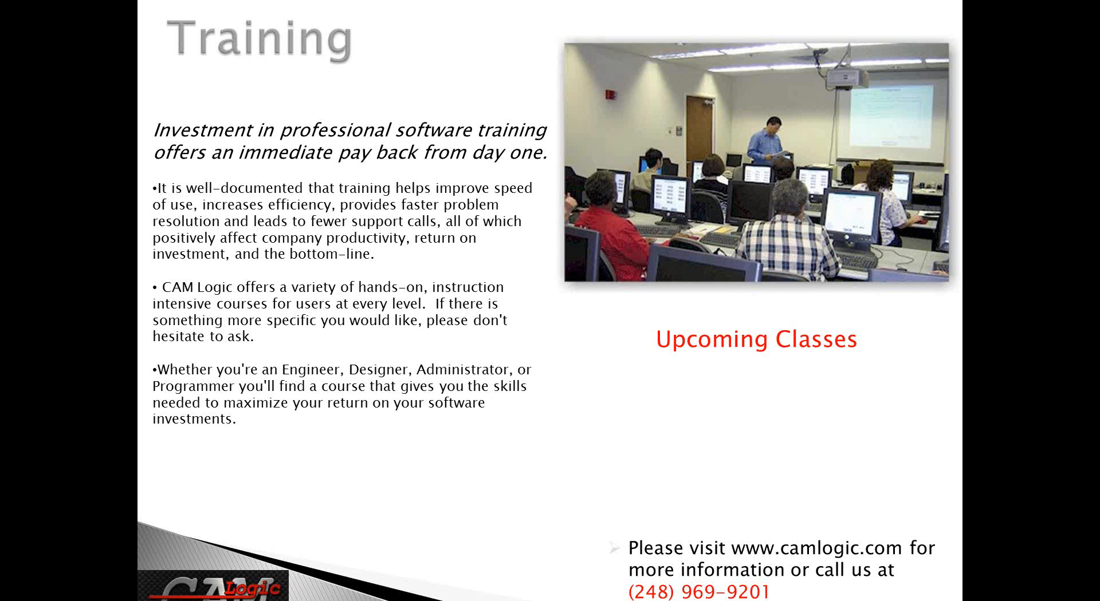